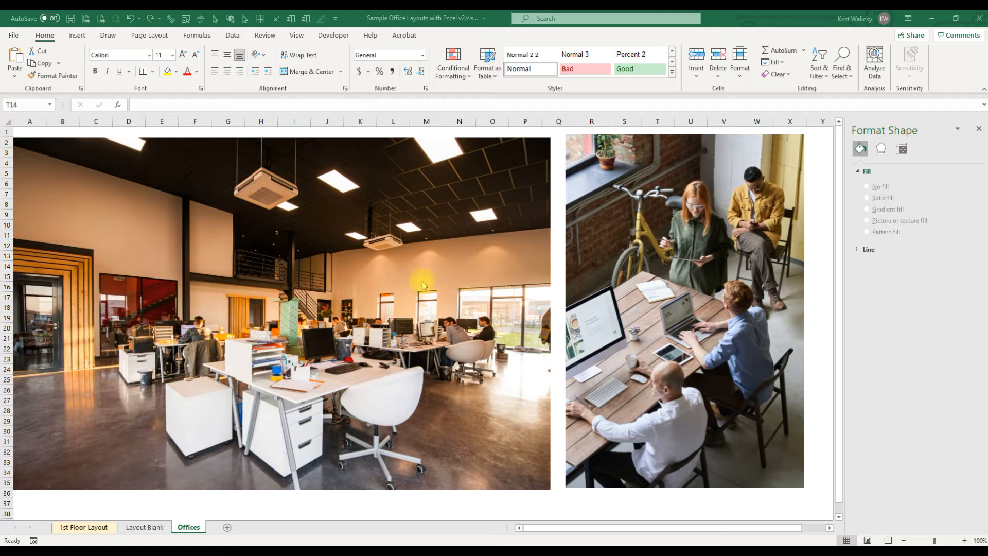
Step: On the Layout Blank sheet, select the floor plan picture and apply a lighter Transparency preset to it
{"action": "left_click", "coordinate": [145, 530]}
{"action": "left_click", "coordinate": [144, 530]}
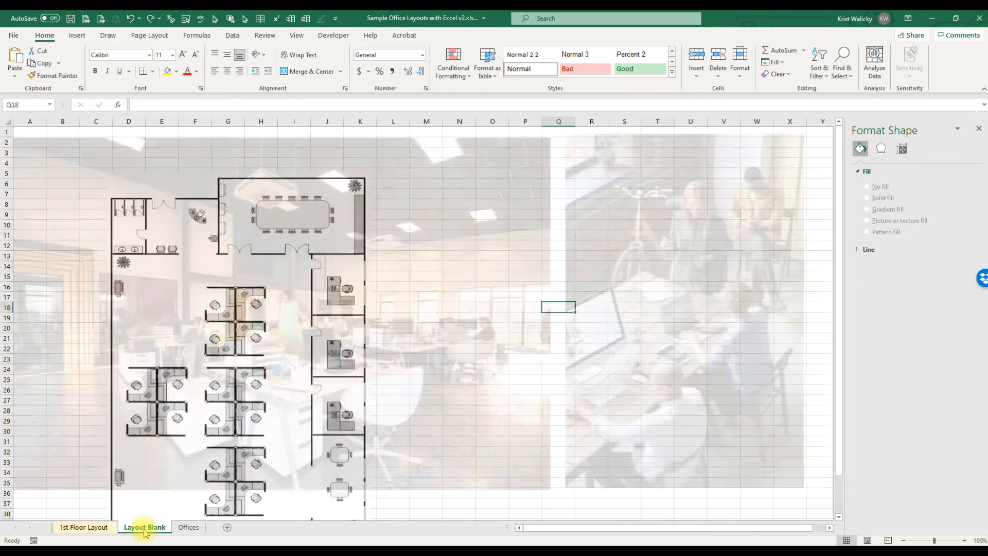
{"action": "left_click_drag", "start_coordinate": [209, 396], "coordinate": [221, 375]}
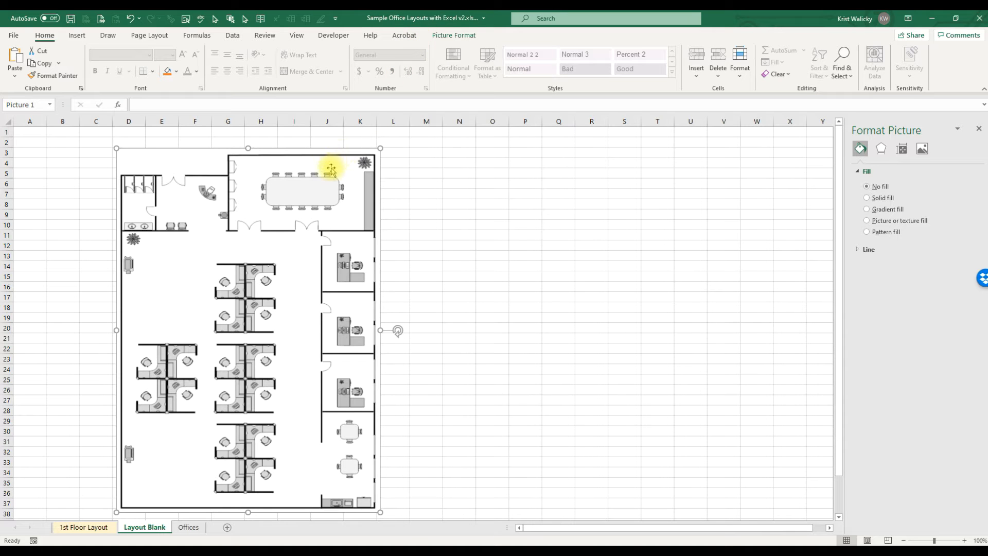
{"action": "left_click", "coordinate": [454, 36]}
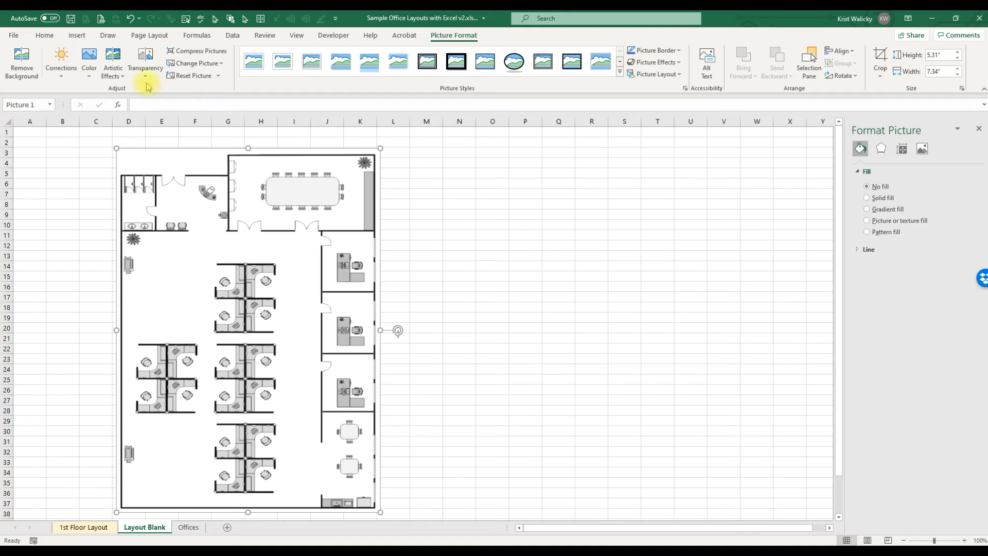
{"action": "left_click", "coordinate": [139, 74]}
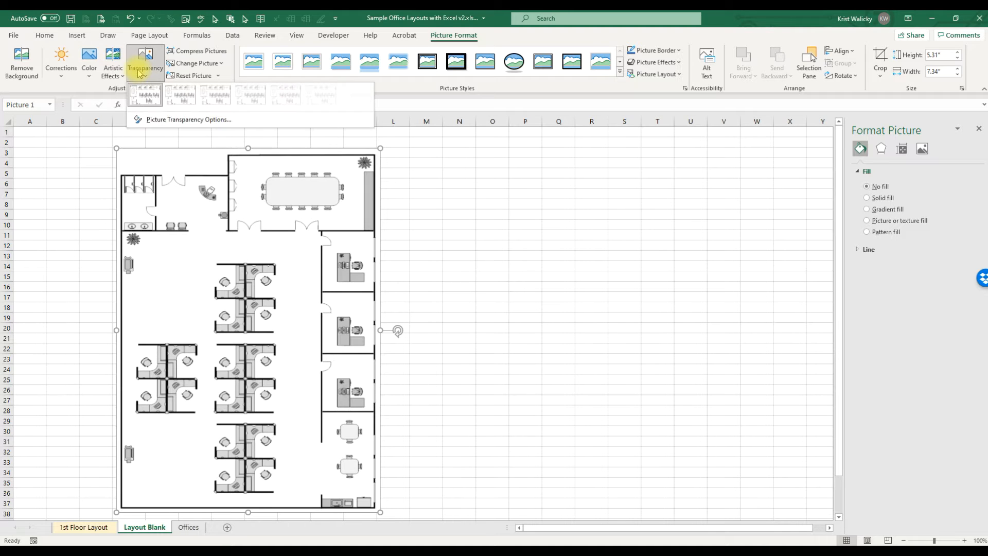
{"action": "left_click", "coordinate": [247, 101]}
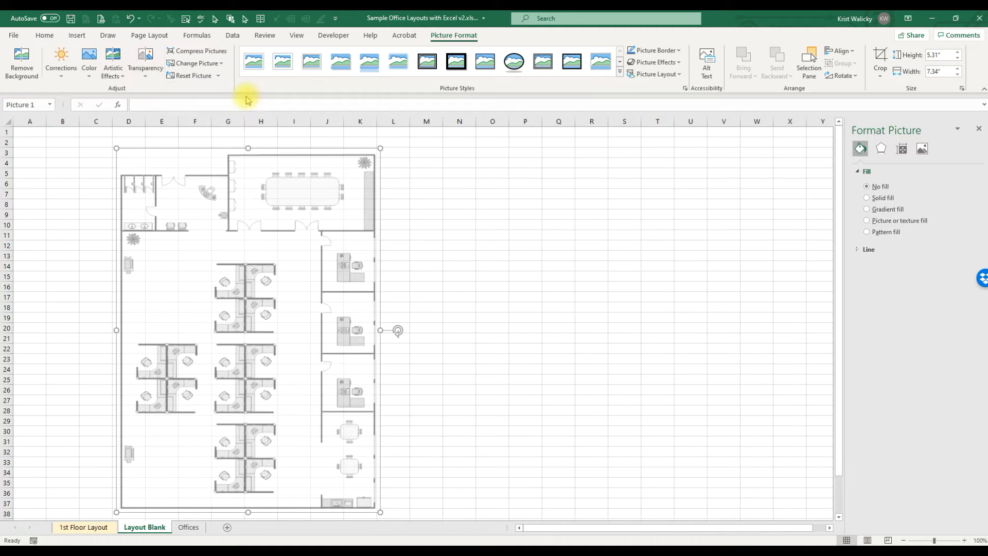
{"action": "mouse_move", "coordinate": [262, 214]}
{"action": "left_mouse_down"}
{"action": "mouse_move", "coordinate": [289, 218]}
{"action": "mouse_move", "coordinate": [265, 210]}
{"action": "left_mouse_up"}
{"action": "left_click", "coordinate": [393, 211]}
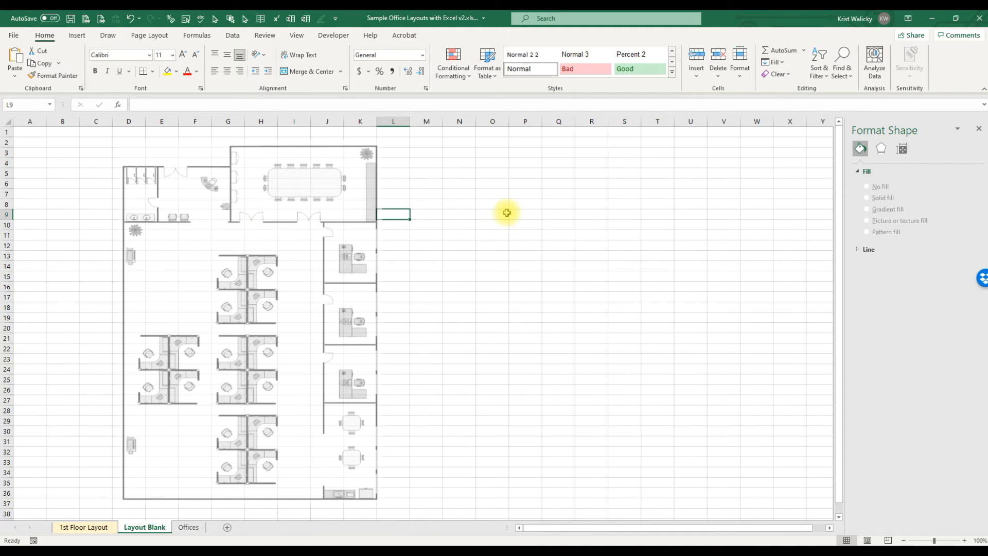
Step: Draw a text box in the empty area beside the floor plan
{"action": "left_click", "coordinate": [77, 35]}
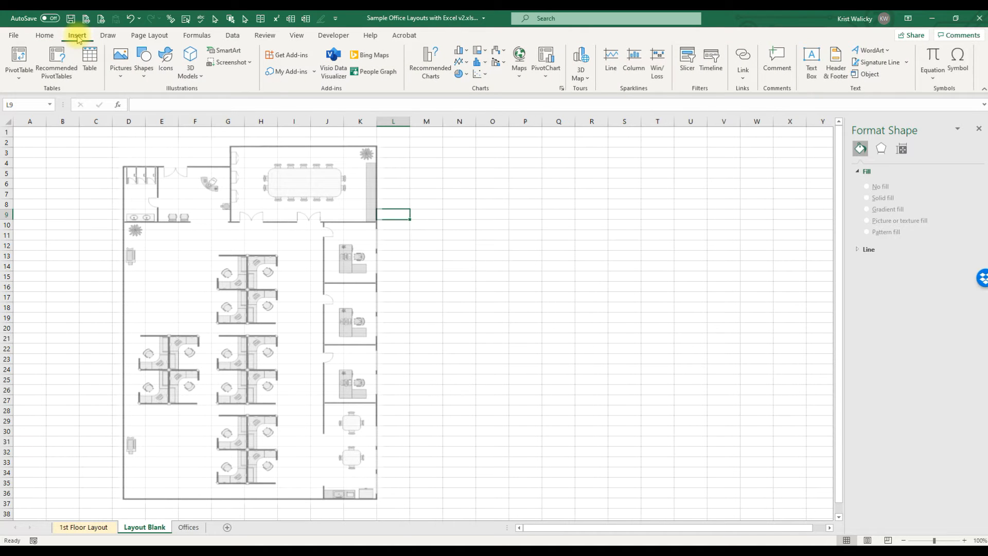
{"action": "left_click", "coordinate": [812, 60]}
{"action": "left_click_drag", "start_coordinate": [412, 175], "coordinate": [524, 237]}
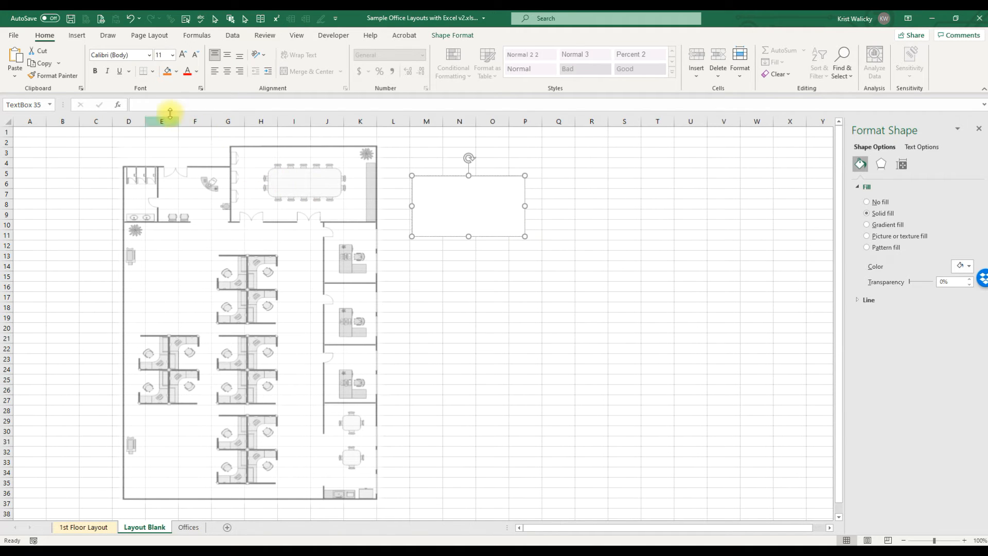
Step: Link the text box's content to cell B5 with a formula
{"action": "left_click", "coordinate": [156, 104]}
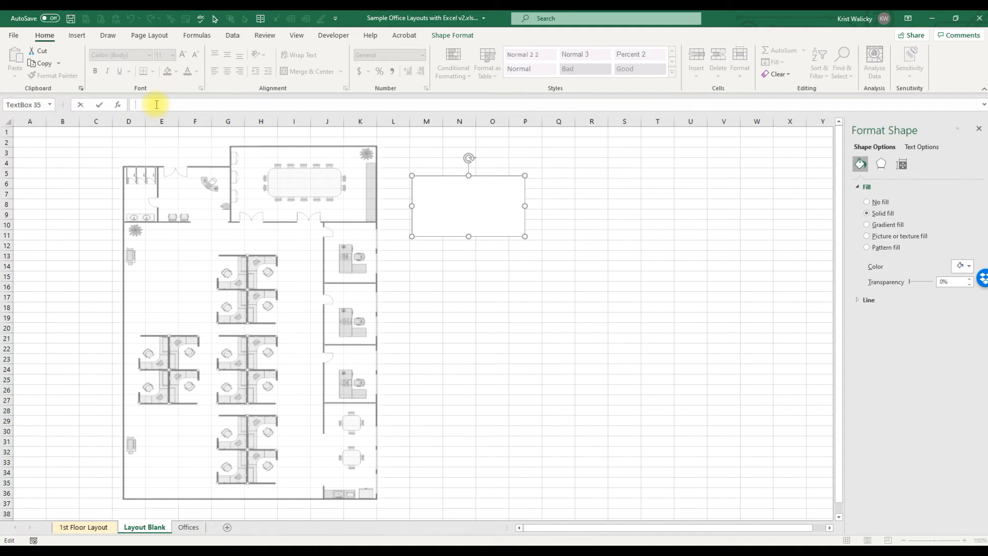
{"action": "type", "text": "="}
{"action": "left_click", "coordinate": [58, 173]}
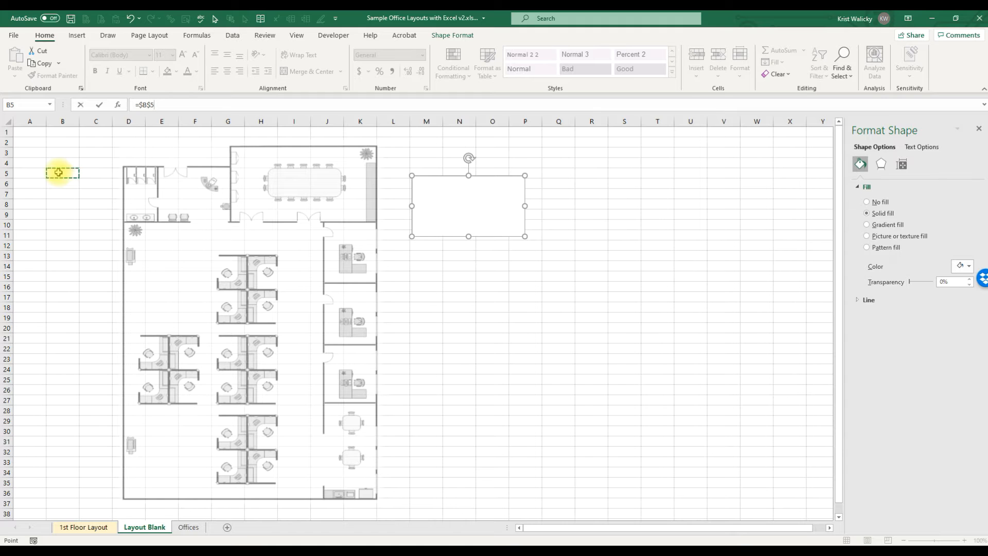
{"action": "key", "text": "Return"}
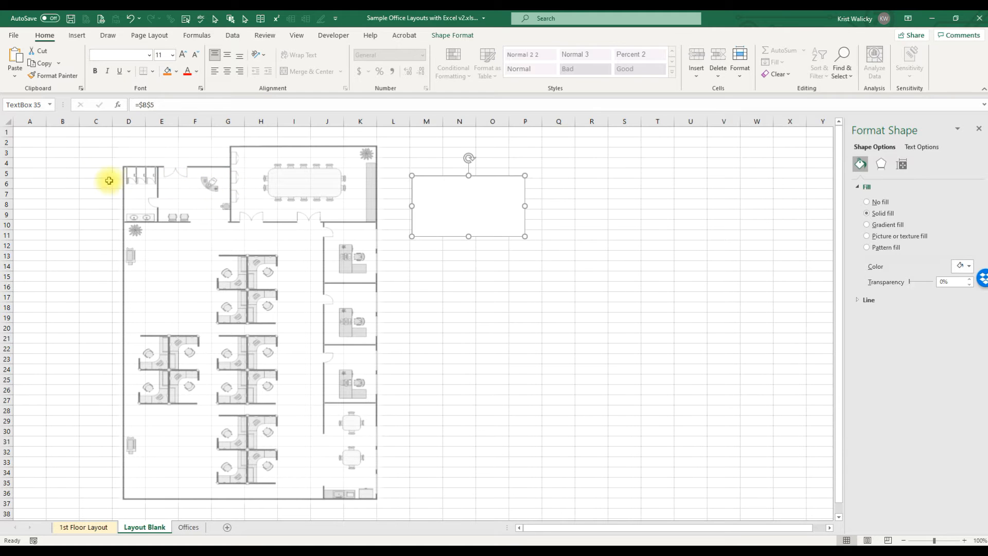
Step: Enter an employee's name in cell B5
{"action": "left_click", "coordinate": [70, 173]}
{"action": "type", "text": "Jenn"}
{"action": "key", "text": "Return"}
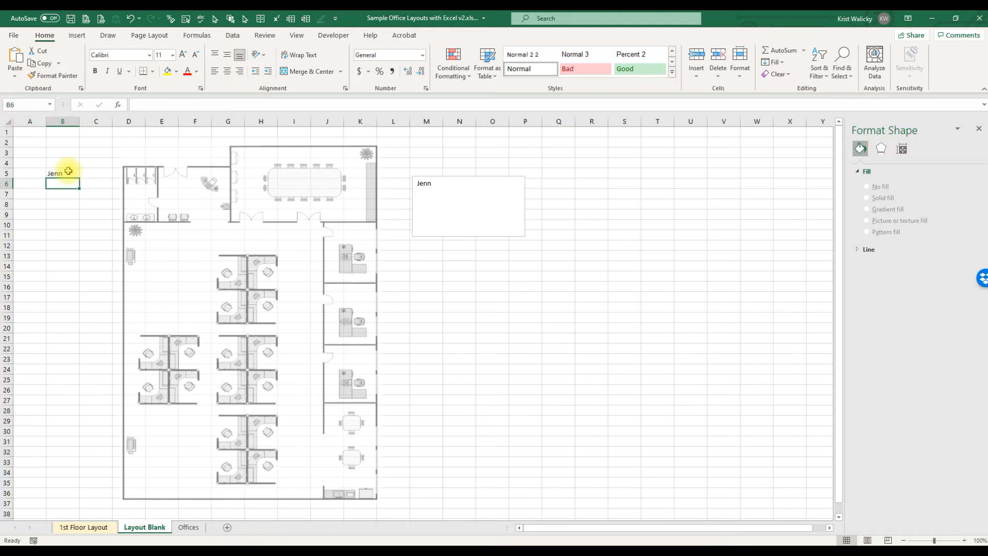
Step: Shrink the text box slightly and move it onto the office room at the upper-left of the floor plan
{"action": "left_click", "coordinate": [451, 201]}
{"action": "left_click_drag", "start_coordinate": [525, 237], "coordinate": [515, 232]}
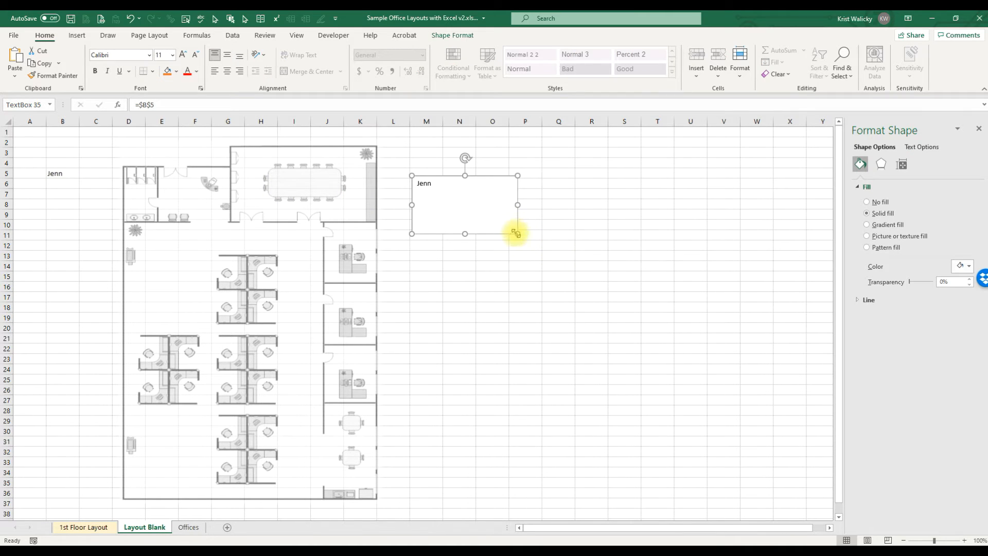
{"action": "left_click_drag", "start_coordinate": [463, 209], "coordinate": [157, 218]}
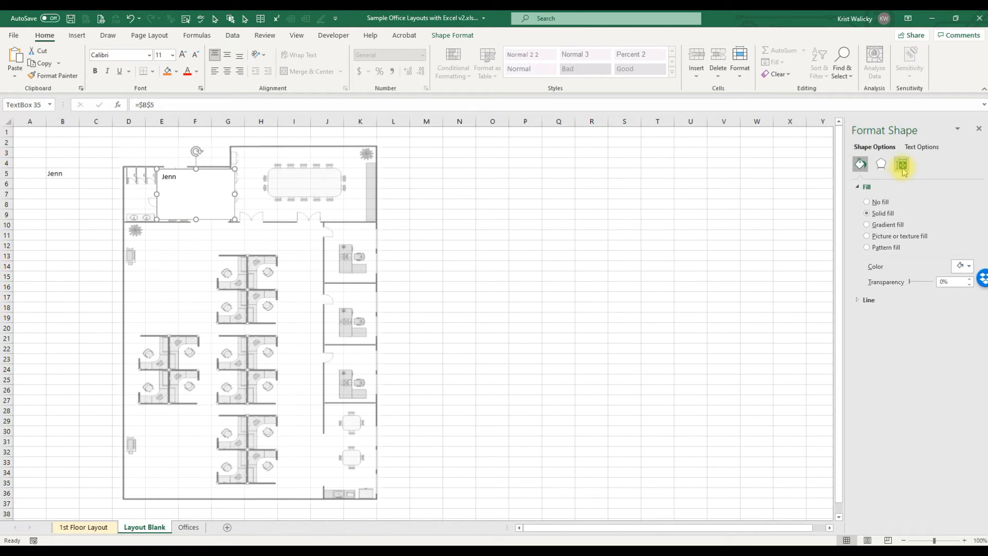
Step: Give the text box a blue solid fill with 75% transparency
{"action": "right_click", "coordinate": [190, 192]}
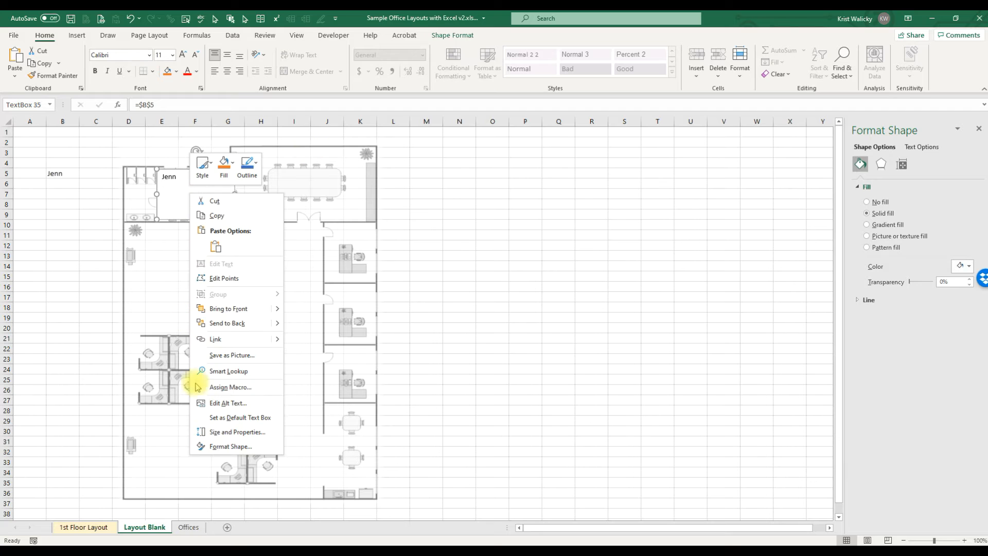
{"action": "left_click", "coordinate": [216, 447]}
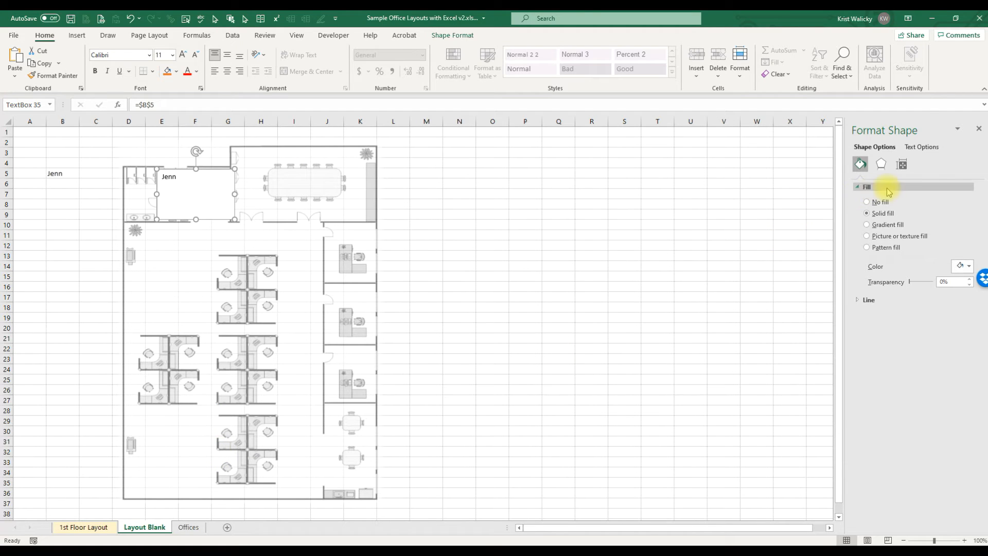
{"action": "left_click", "coordinate": [962, 266]}
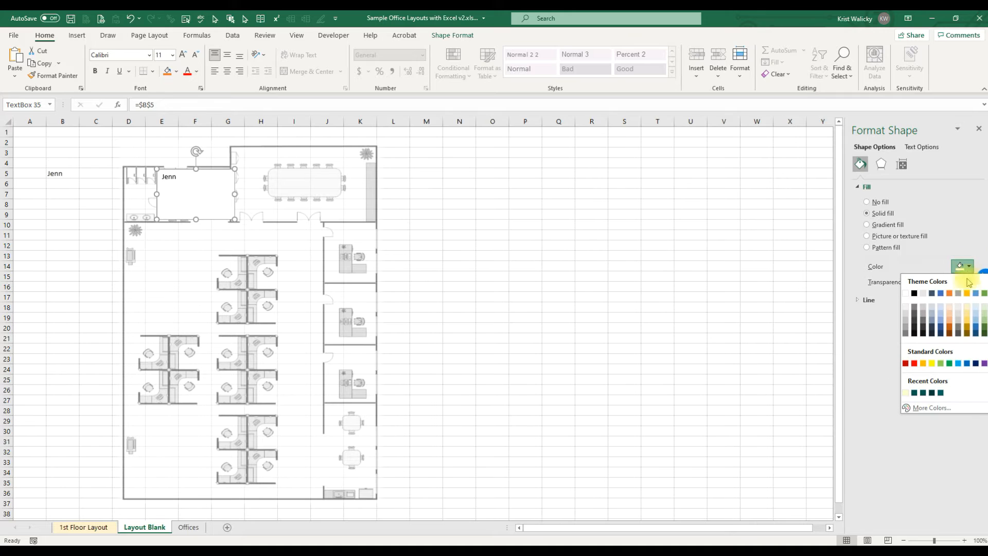
{"action": "left_click", "coordinate": [975, 328]}
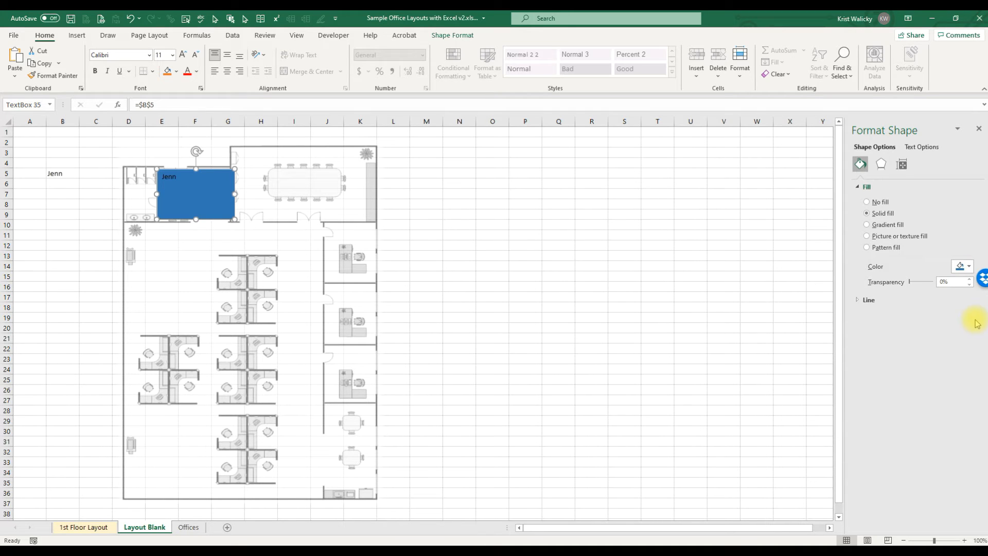
{"action": "left_click", "coordinate": [950, 282]}
{"action": "type", "text": "75"}
{"action": "key", "text": "Return"}
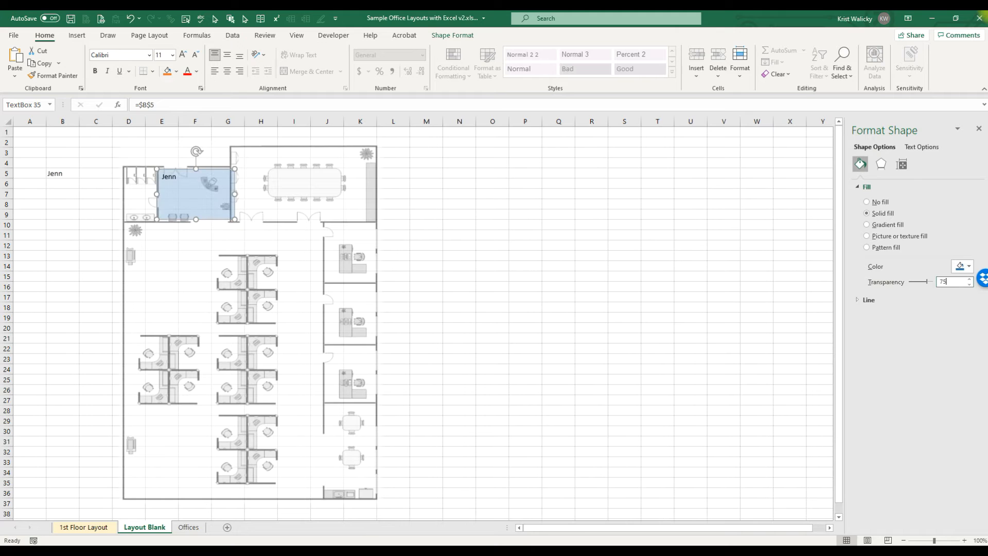
Step: Narrow the text box to fit the room and make its text bold, centered and 20 pt
{"action": "left_click_drag", "start_coordinate": [230, 200], "coordinate": [198, 202]}
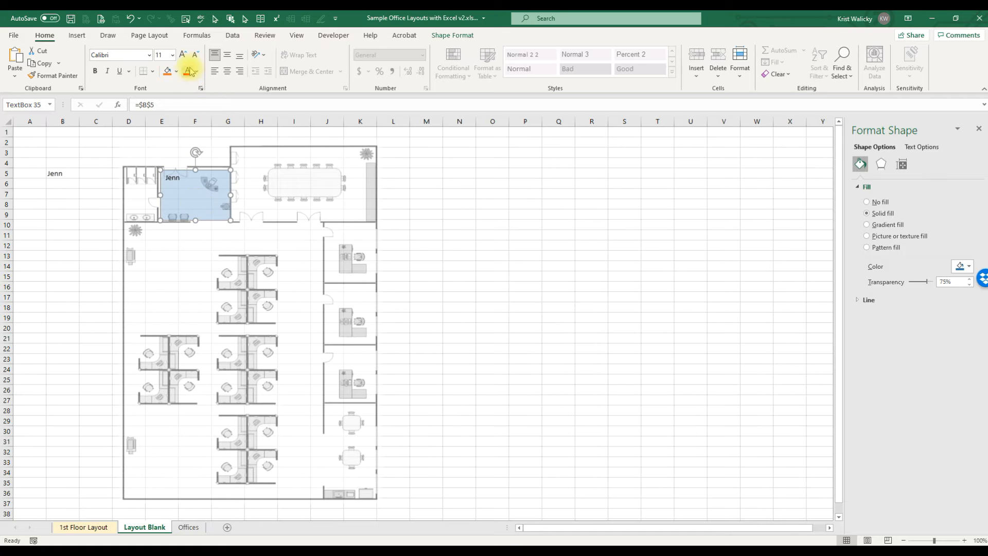
{"action": "left_click", "coordinate": [183, 54]}
{"action": "left_click", "coordinate": [183, 54]}
{"action": "left_click", "coordinate": [182, 54]}
{"action": "left_click", "coordinate": [182, 54]}
{"action": "left_click", "coordinate": [182, 54]}
{"action": "left_click", "coordinate": [227, 71]}
{"action": "left_click", "coordinate": [95, 71]}
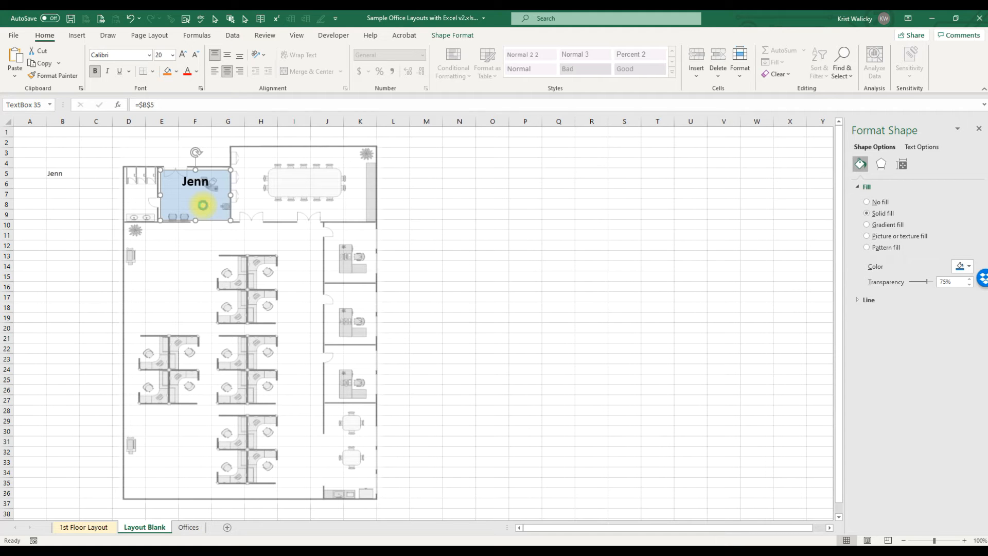
Step: Duplicate the text box and place copies over the three offices along the right wall
{"action": "key", "text": "ctrl+d"}
{"action": "key", "text": "ctrl+d"}
{"action": "left_click_drag", "start_coordinate": [204, 207], "coordinate": [335, 369]}
{"action": "left_click_drag", "start_coordinate": [220, 227], "coordinate": [347, 329]}
{"action": "left_click_drag", "start_coordinate": [208, 212], "coordinate": [329, 254]}
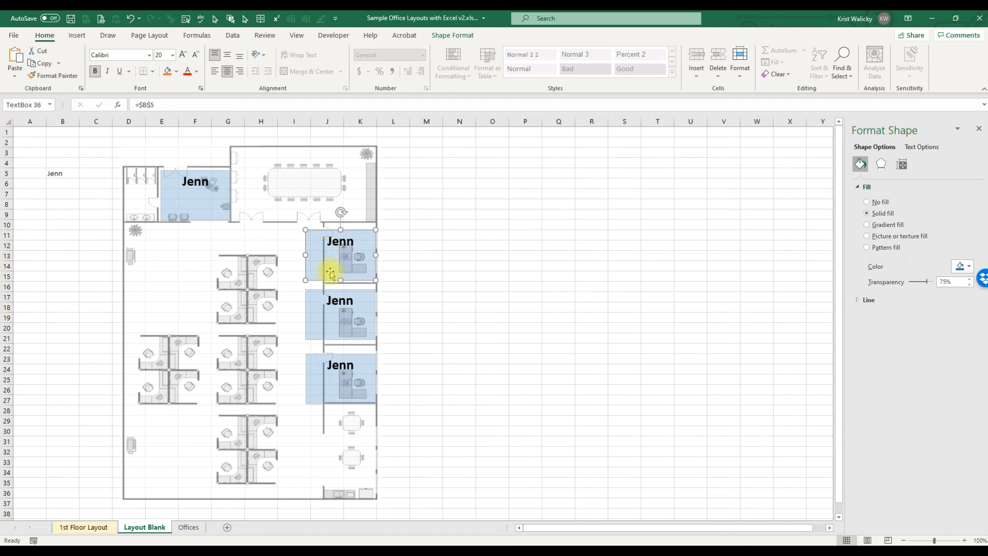
Step: Select the three right-side boxes together and shift them right to fit inside the offices
{"action": "left_click", "coordinate": [334, 302], "text": "shift"}
{"action": "left_click", "coordinate": [332, 369], "text": "shift"}
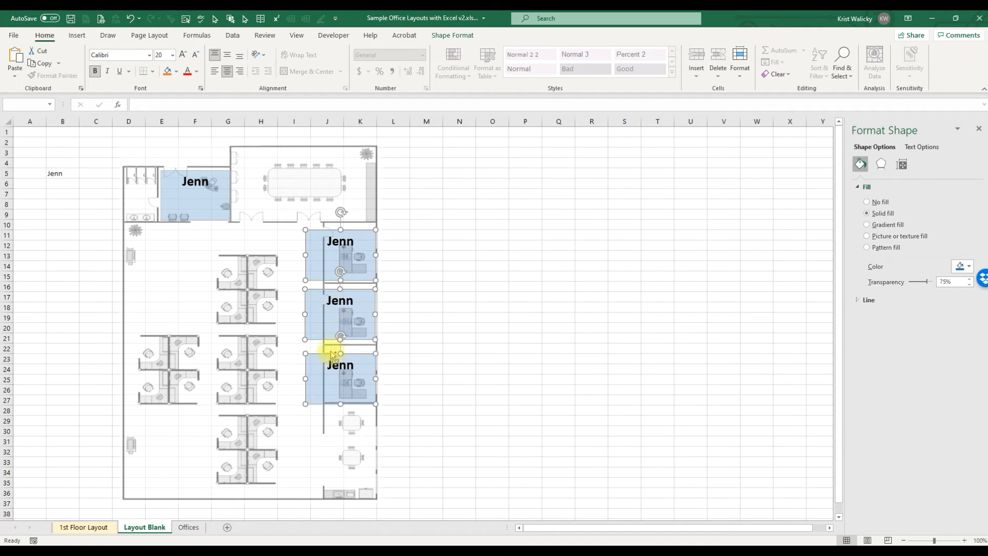
{"action": "left_click_drag", "start_coordinate": [307, 314], "coordinate": [324, 315]}
{"action": "left_click", "coordinate": [427, 255]}
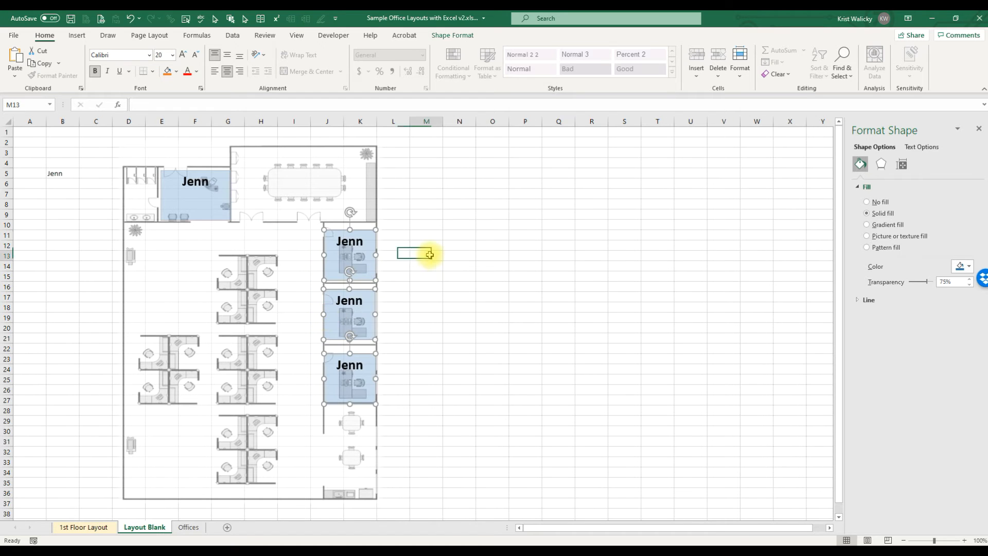
Step: Link the top right office box to cell B6
{"action": "left_click", "coordinate": [351, 259]}
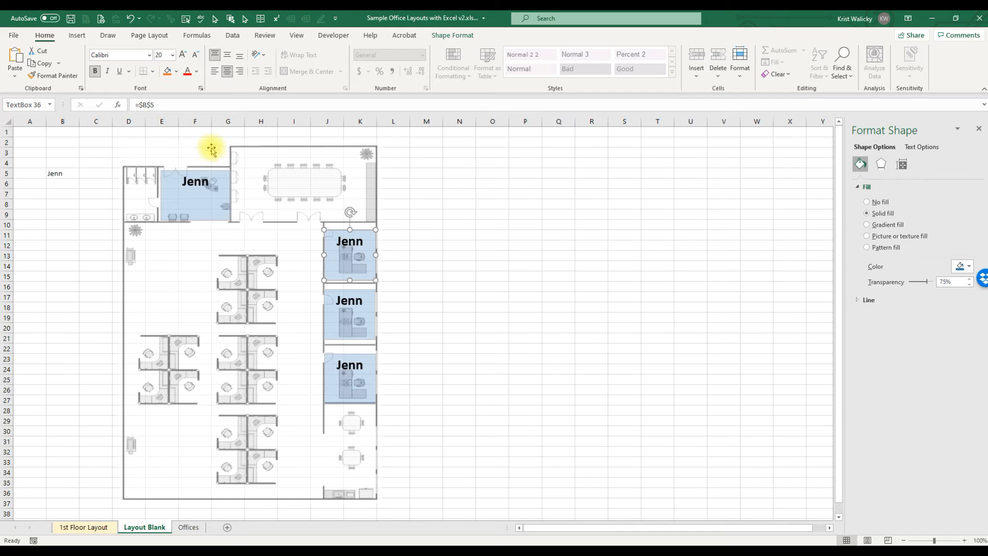
{"action": "left_click_drag", "start_coordinate": [171, 108], "coordinate": [83, 106]}
{"action": "type", "text": "="}
{"action": "left_click", "coordinate": [64, 184]}
{"action": "key", "text": "Return"}
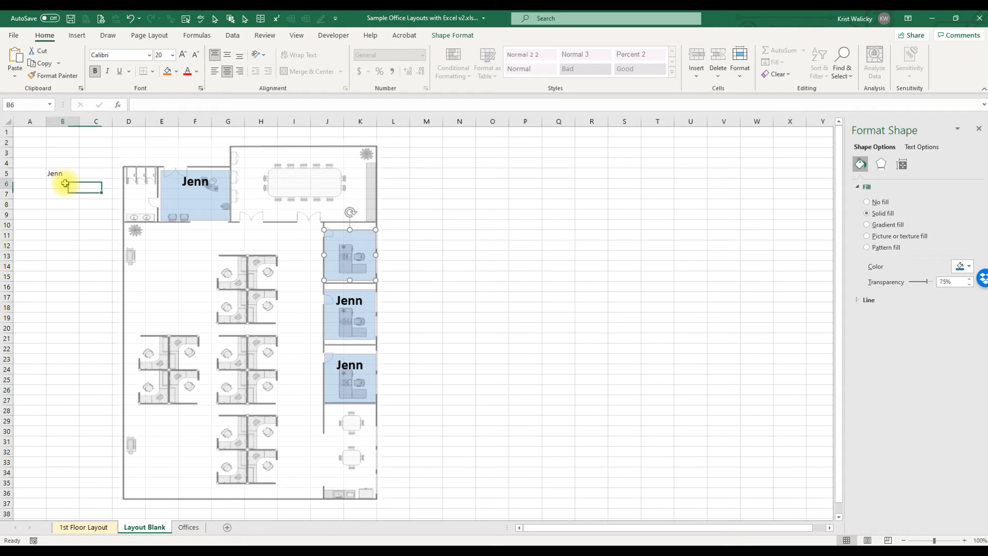
Step: Enter a second employee's name in cell B6
{"action": "left_click", "coordinate": [65, 184]}
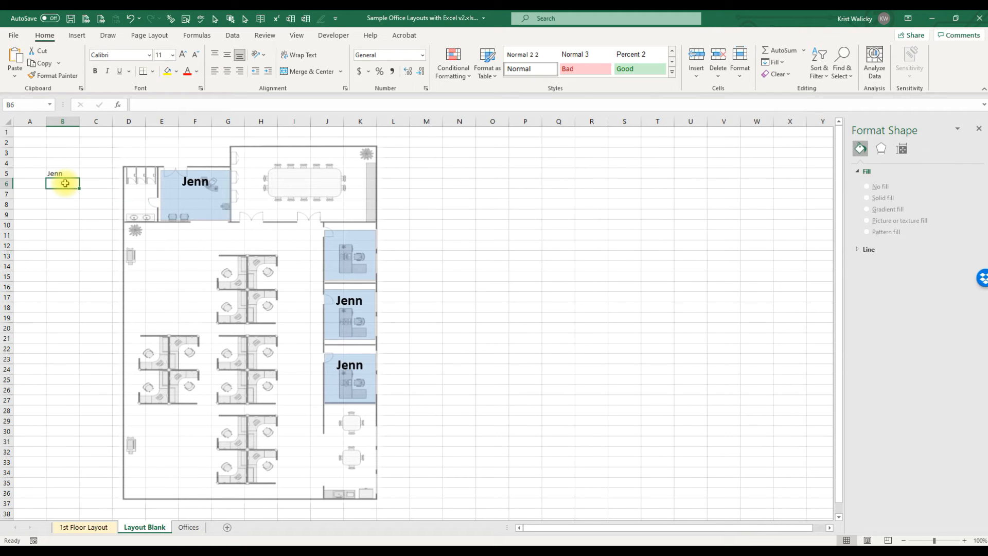
{"action": "type", "text": "Bob"}
{"action": "key", "text": "Return"}
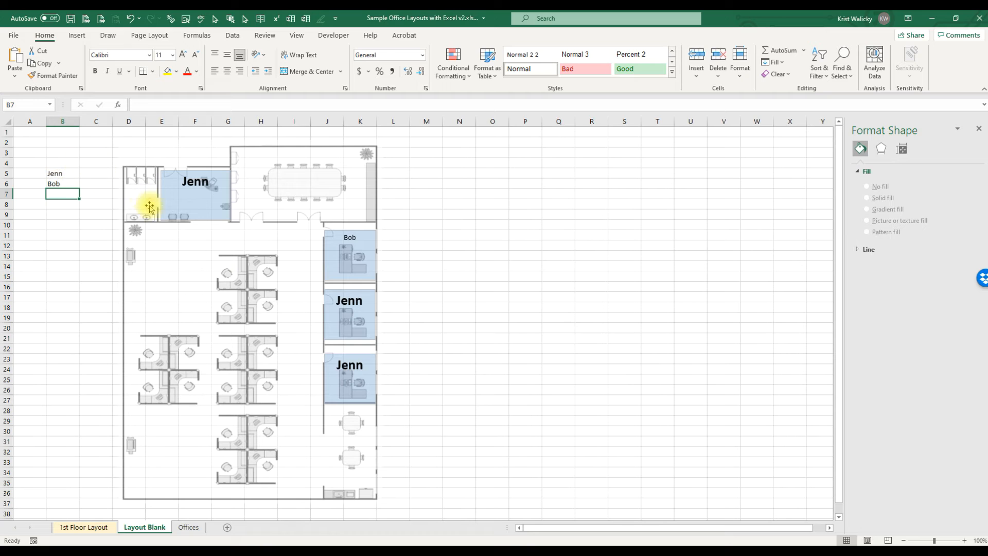
Step: Link the middle right office box to cell B7
{"action": "left_click", "coordinate": [361, 310]}
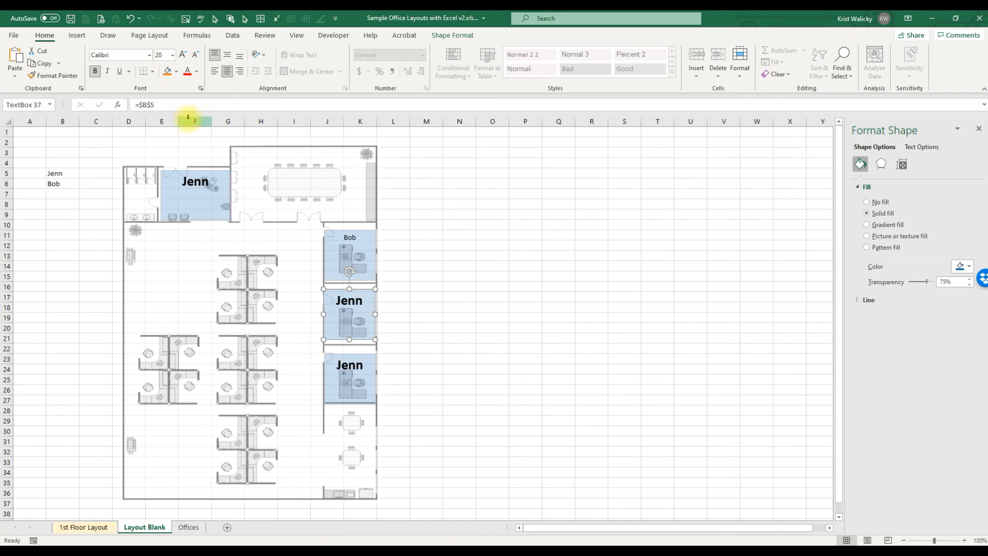
{"action": "left_click_drag", "start_coordinate": [164, 105], "coordinate": [135, 104]}
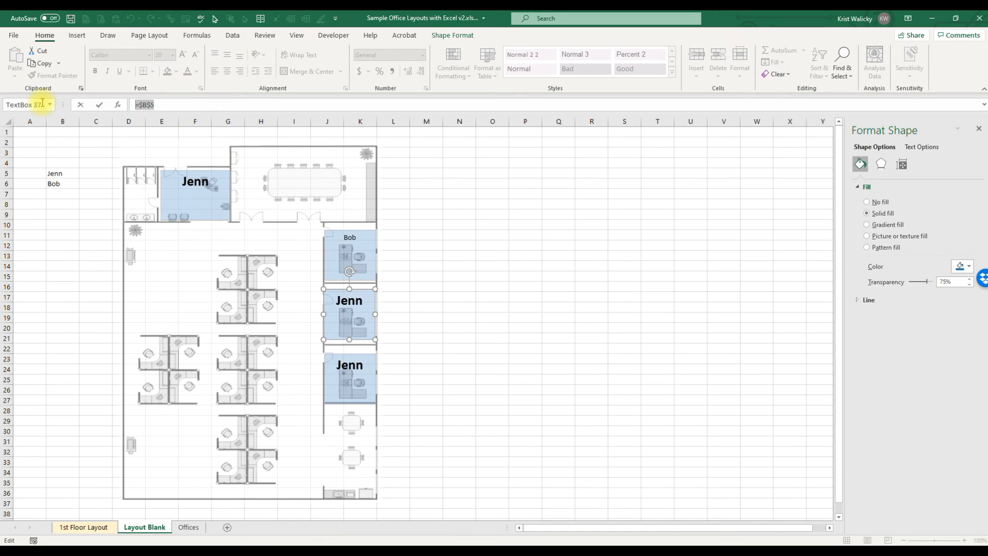
{"action": "left_click", "coordinate": [54, 191]}
{"action": "key", "text": "Return"}
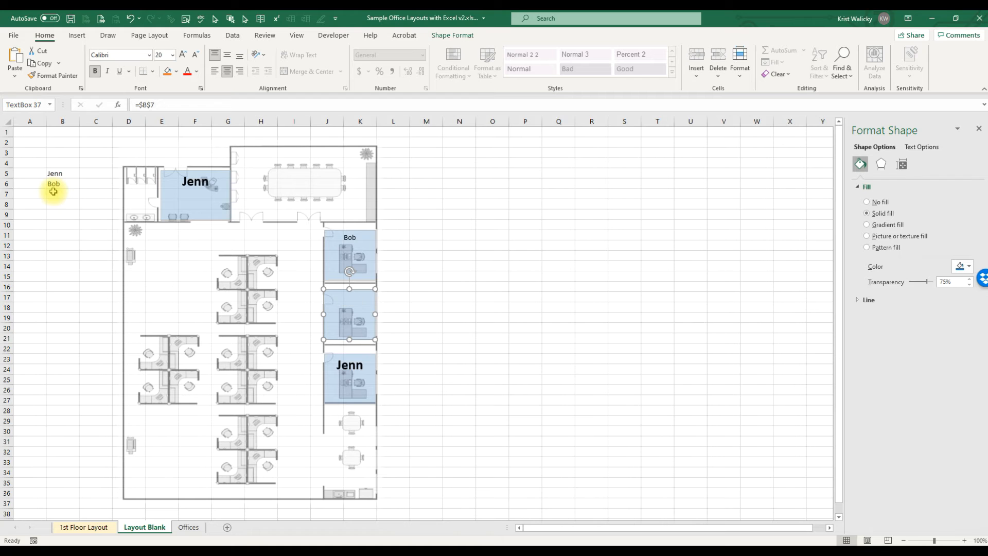
Step: Enter a third employee's name in cell B7
{"action": "left_click", "coordinate": [62, 193]}
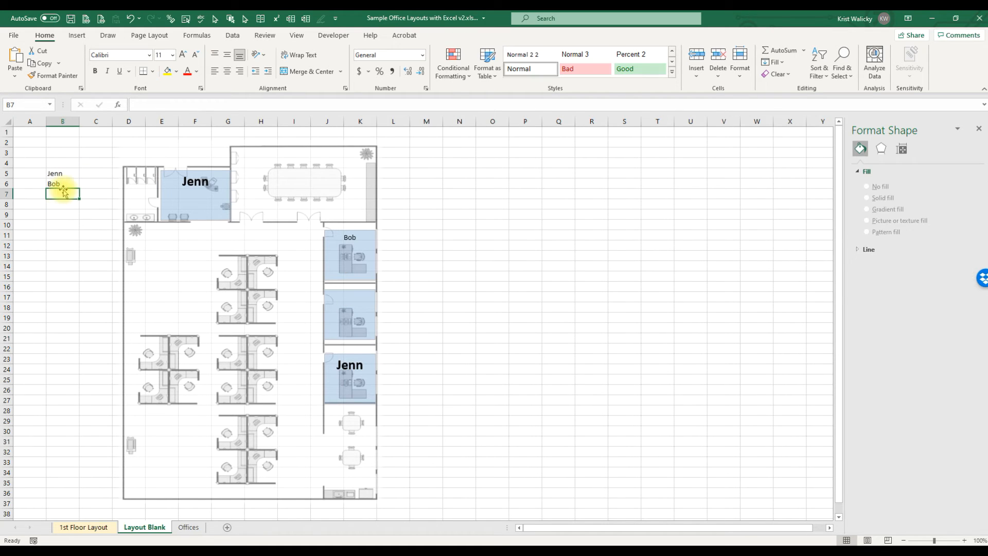
{"action": "type", "text": "Lisa"}
{"action": "key", "text": "Return"}
Step: Link the bottom right office box to cell B8
{"action": "left_click", "coordinate": [366, 376]}
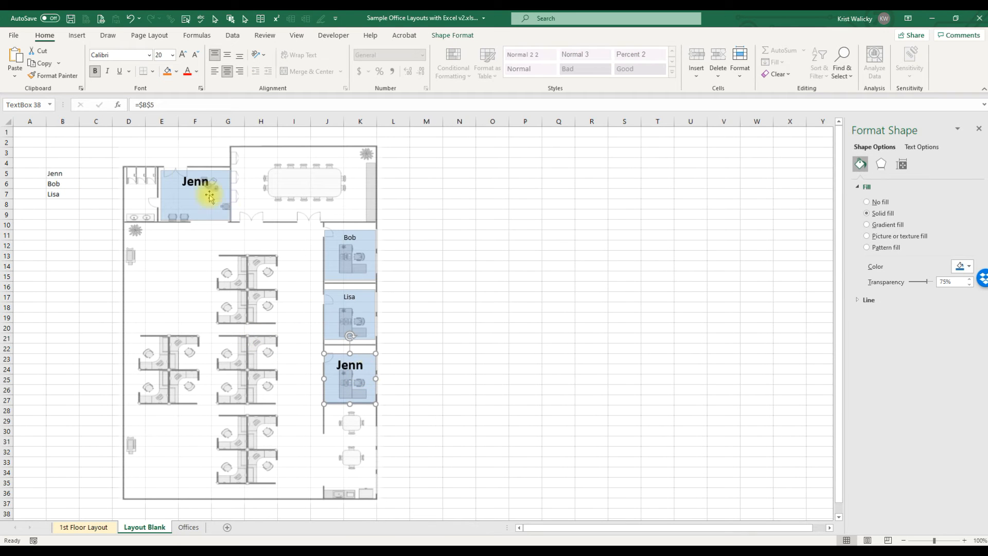
{"action": "left_click_drag", "start_coordinate": [180, 105], "coordinate": [2, 105]}
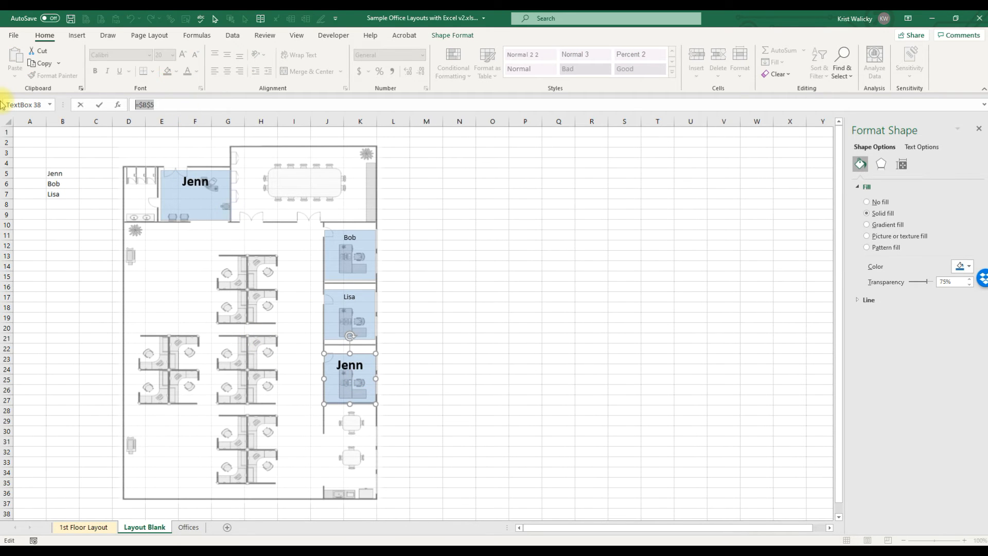
{"action": "left_click", "coordinate": [67, 205]}
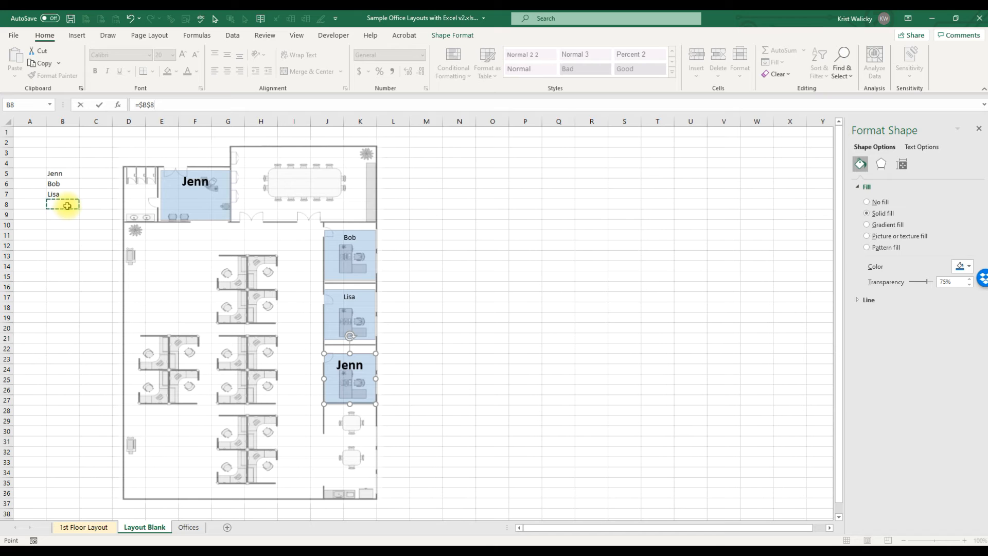
{"action": "key", "text": "Return"}
Step: Enter Jeff as the fourth employee name in cell B8
{"action": "left_click", "coordinate": [60, 205]}
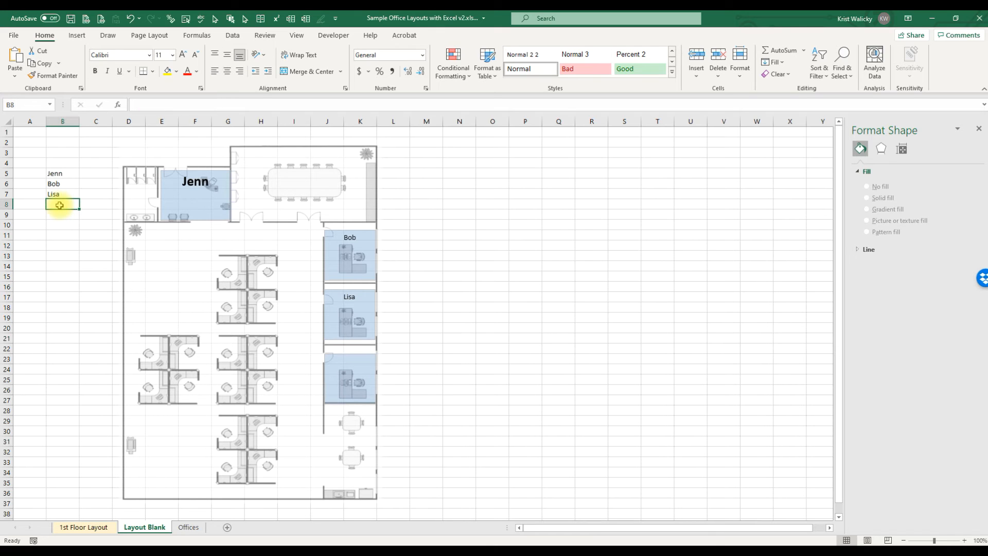
{"action": "type", "text": "Jeff"}
{"action": "key", "text": "Return"}
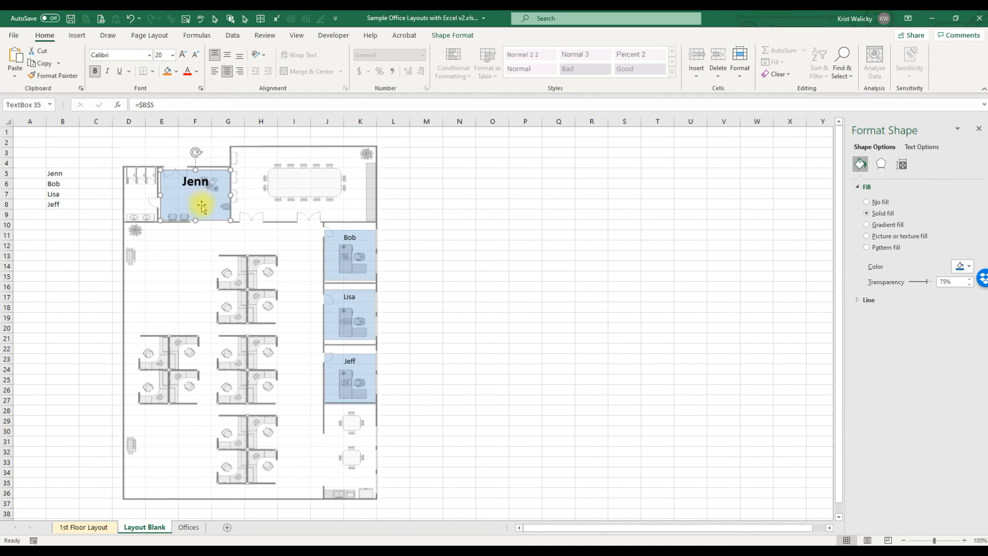
Step: Copy the top left office box's formatting onto the Bob, Lisa and Jeff office boxes with Format Painter
{"action": "double_click", "coordinate": [59, 77]}
{"action": "left_click", "coordinate": [342, 255]}
{"action": "left_click", "coordinate": [342, 303]}
{"action": "left_click", "coordinate": [357, 365]}
{"action": "key", "text": "Escape"}
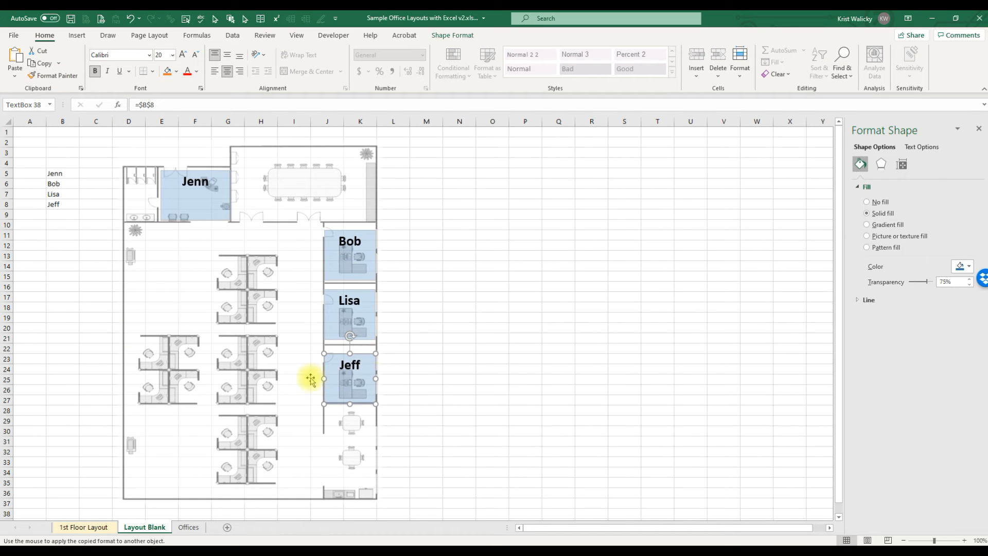
Step: Duplicate an office box onto the left cubicle and change its fill colour to orange
{"action": "left_click_drag", "start_coordinate": [332, 380], "coordinate": [133, 337]}
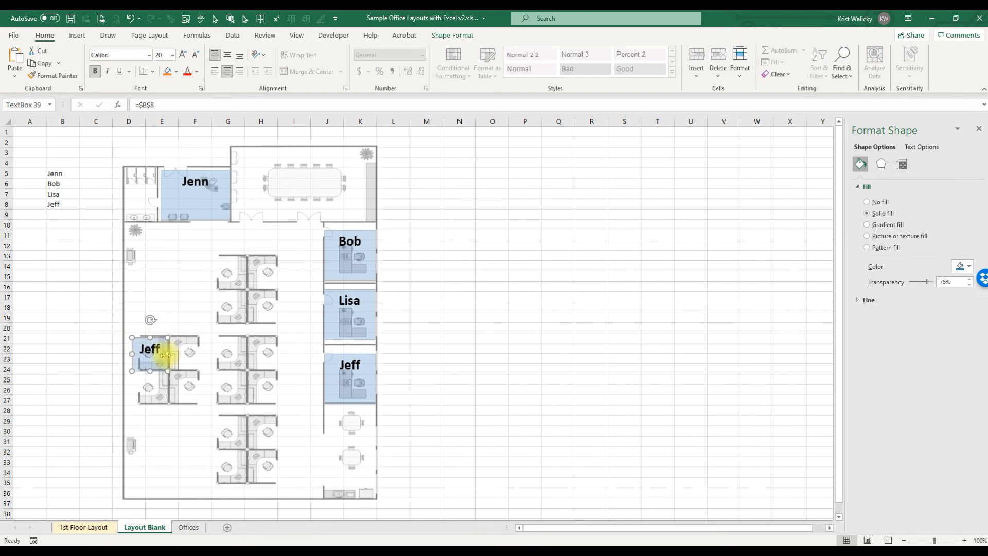
{"action": "left_click", "coordinate": [969, 270]}
{"action": "left_click", "coordinate": [948, 326]}
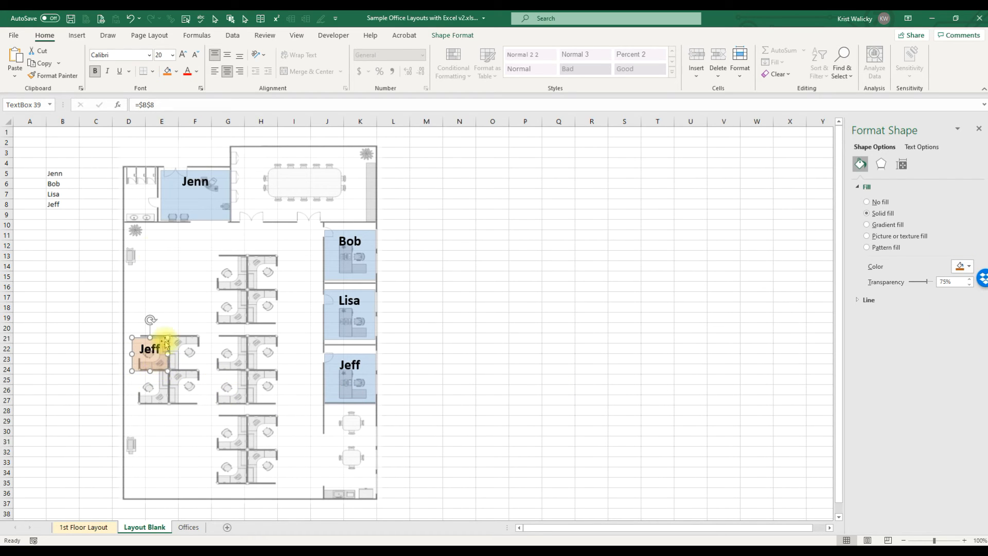
Step: Link the new cubicle box to cell B9
{"action": "left_click_drag", "start_coordinate": [172, 105], "coordinate": [95, 110]}
{"action": "type", "text": "="}
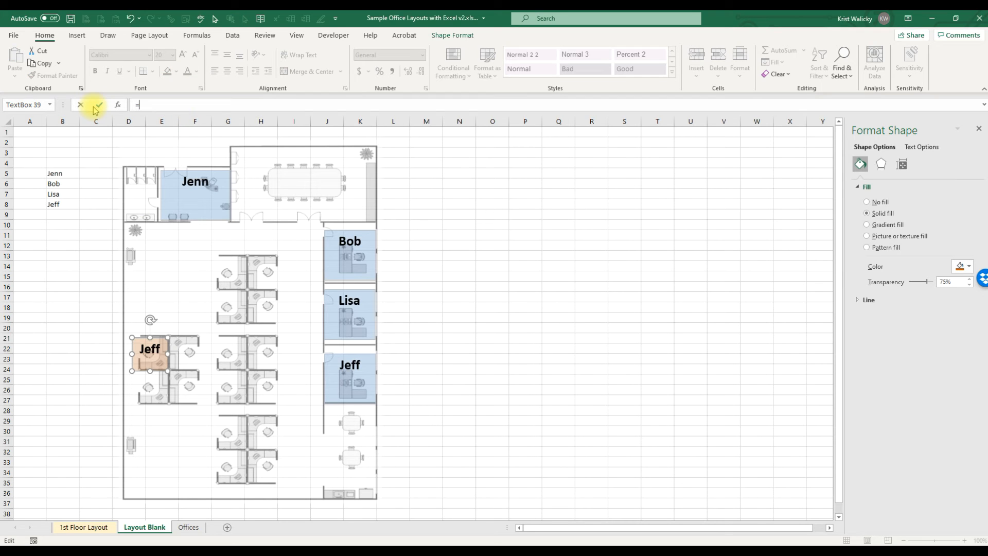
{"action": "left_click", "coordinate": [59, 214]}
{"action": "key", "text": "Return"}
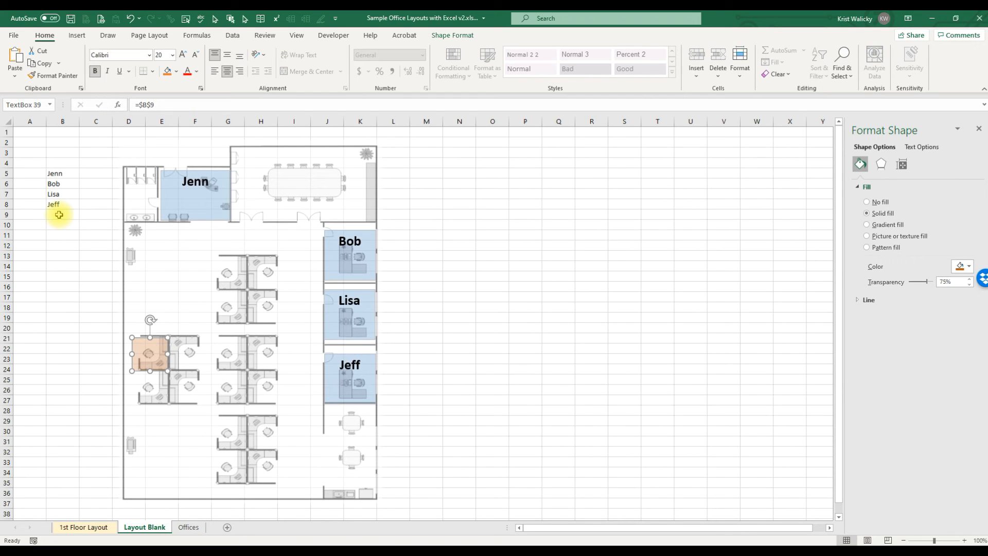
Step: Enter Tom as the fifth employee name in cell B9
{"action": "left_click", "coordinate": [59, 215]}
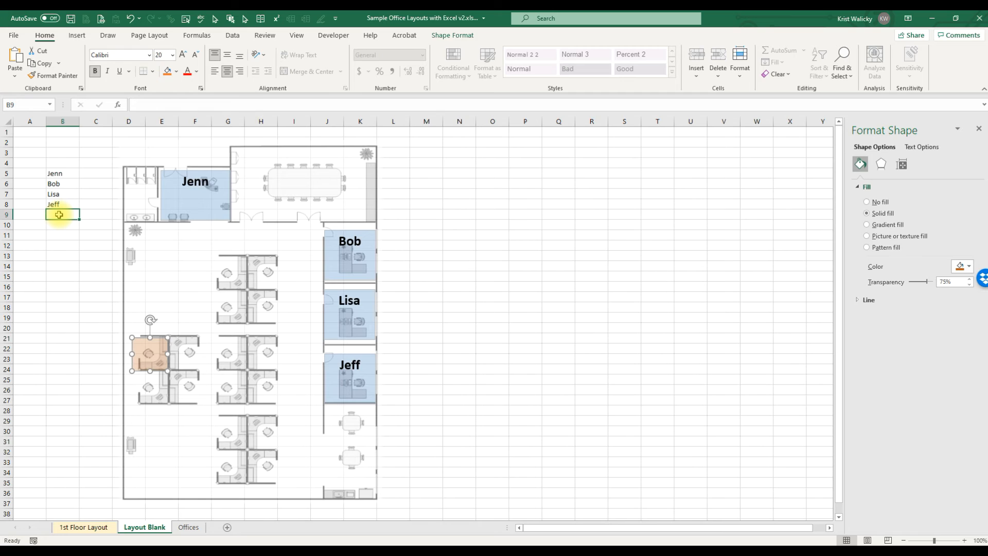
{"action": "type", "text": "T"}
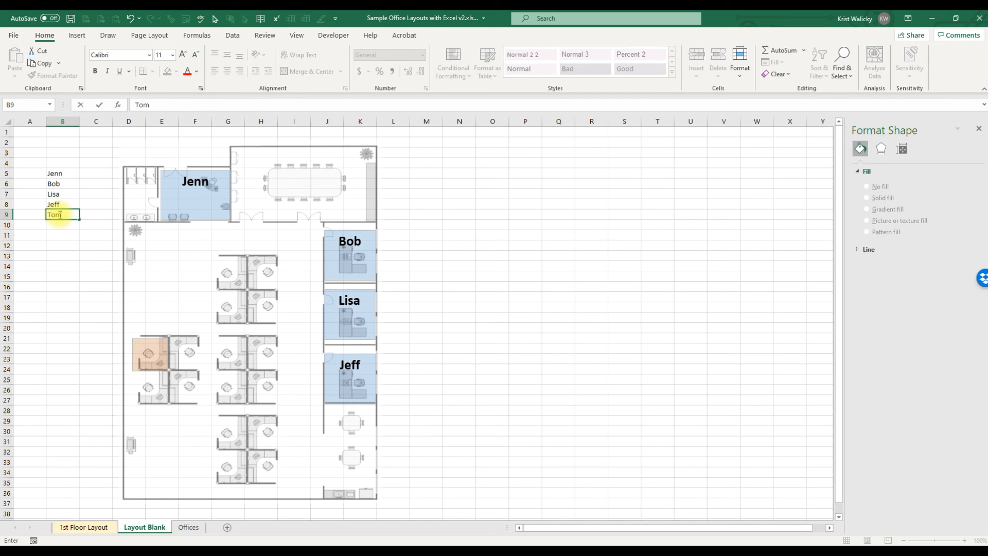
{"action": "type", "text": "om"}
{"action": "key", "text": "Return"}
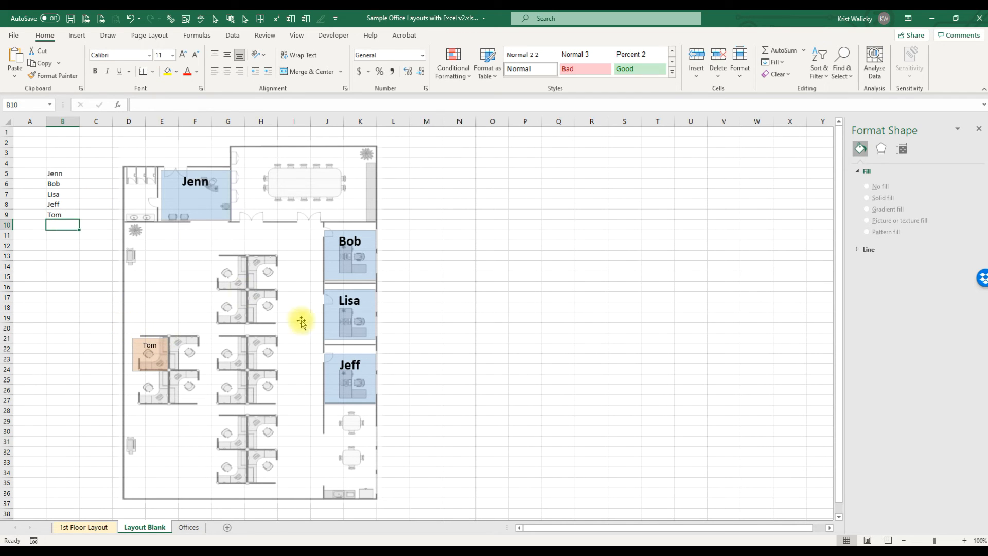
Step: Increase the cubicle box's font size to 18
{"action": "left_click", "coordinate": [335, 280]}
{"action": "left_click", "coordinate": [148, 354]}
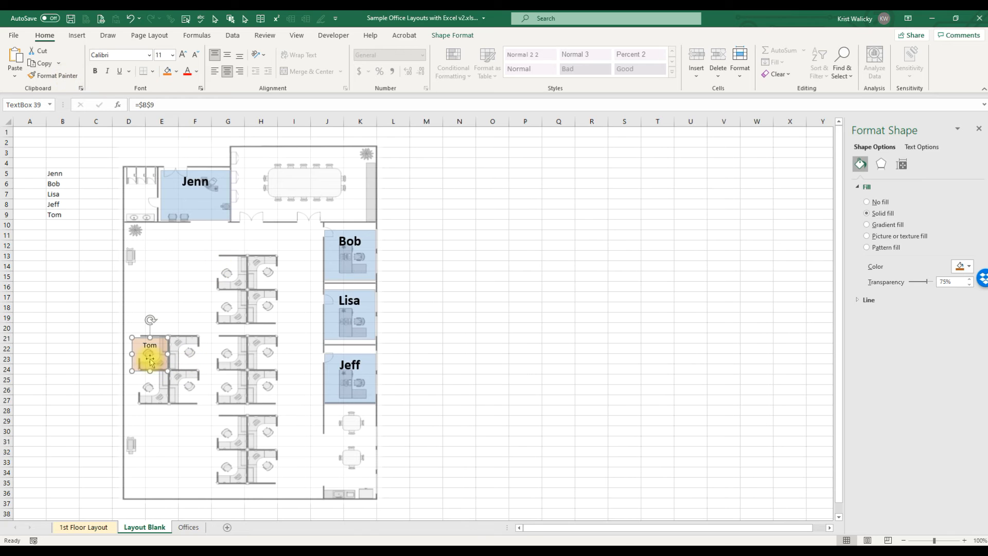
{"action": "left_click", "coordinate": [183, 60]}
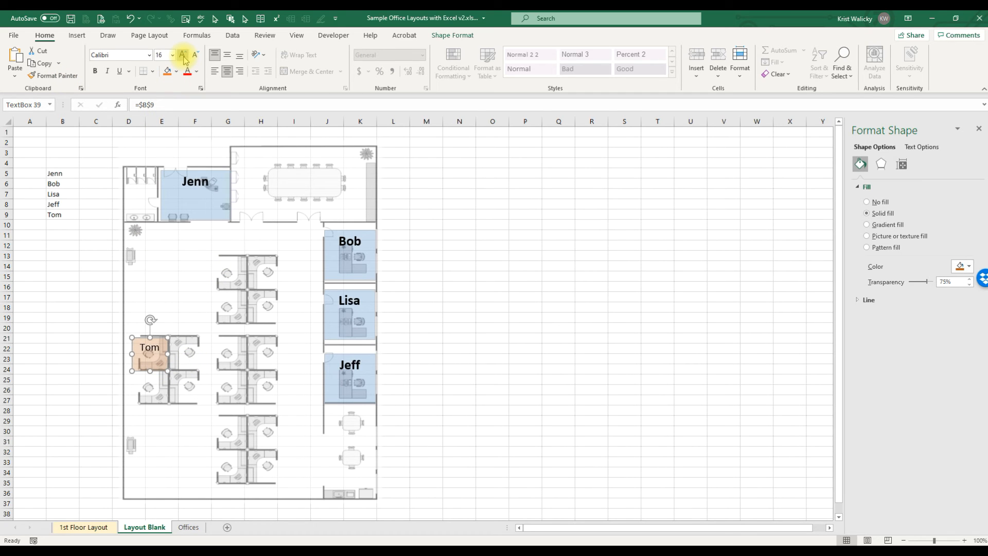
{"action": "left_click", "coordinate": [184, 60]}
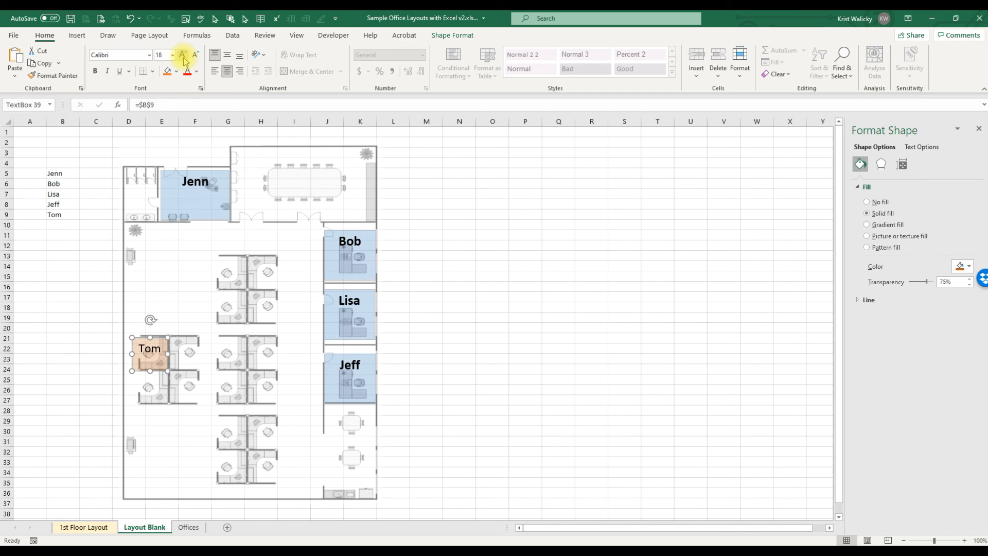
Step: Switch to the 1st Floor Layout sheet and replace the first office's name with Jenn
{"action": "left_click", "coordinate": [103, 528]}
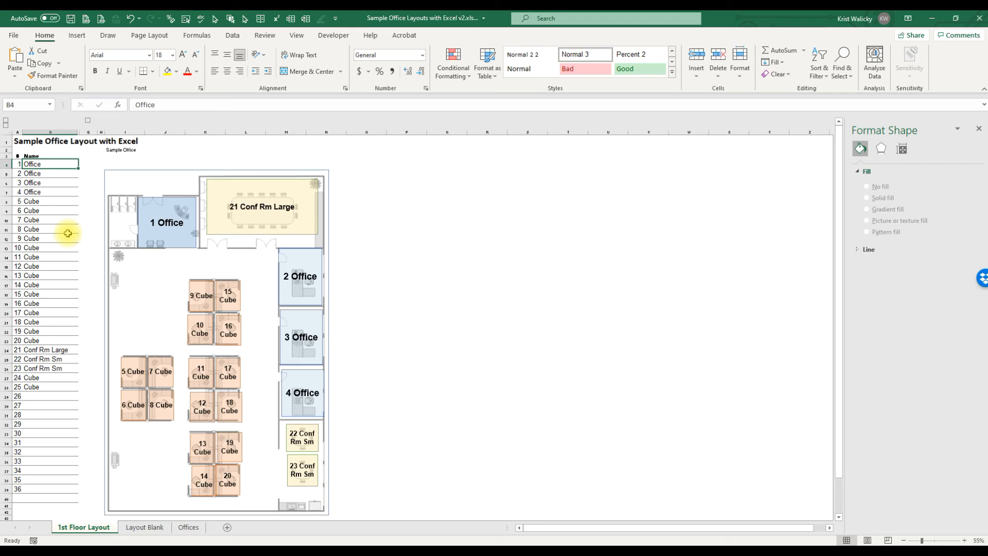
{"action": "type", "text": "Jenn"}
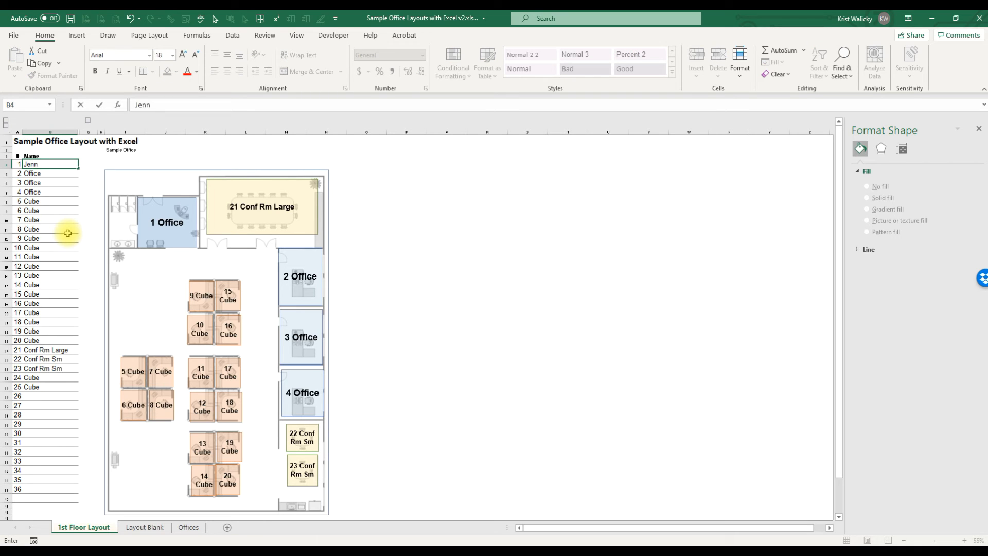
{"action": "key", "text": "Return"}
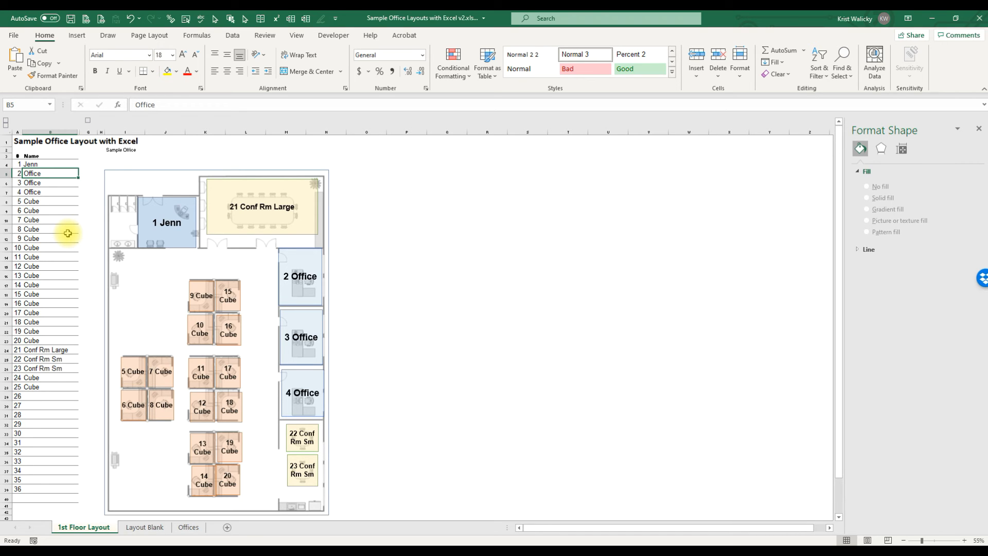
Step: Enter Bob, Lisa, Tom and Jeff as the names for spaces 2 to 5
{"action": "type", "text": "Bob"}
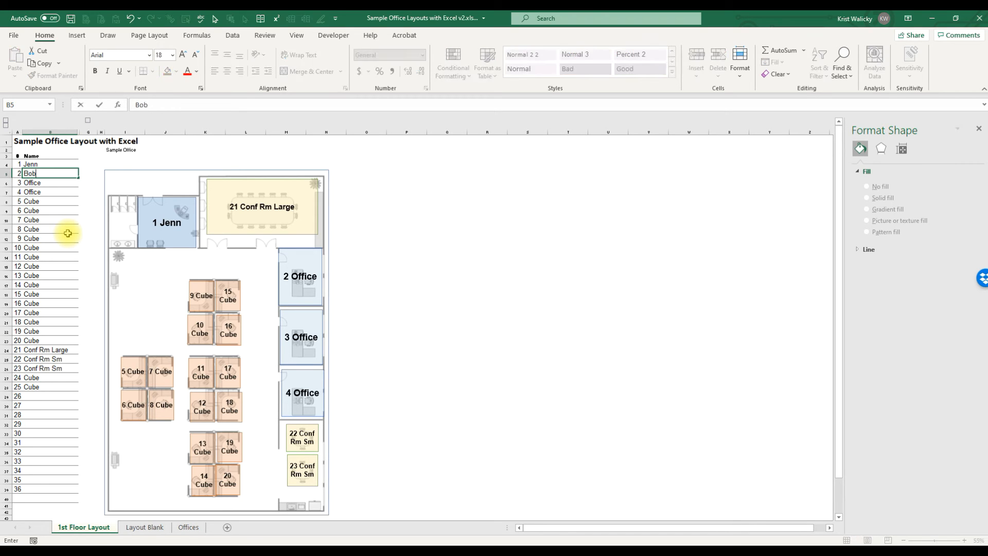
{"action": "key", "text": "Return"}
{"action": "type", "text": "Lisa"}
{"action": "key", "text": "Return"}
{"action": "type", "text": "Tom"}
{"action": "key", "text": "Return"}
{"action": "type", "text": "Jeff"}
{"action": "key", "text": "Return"}
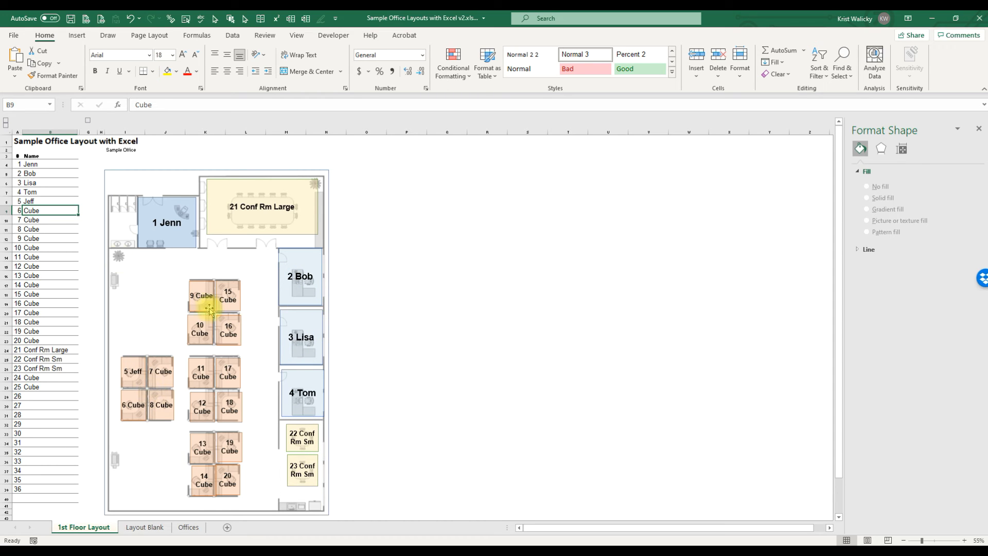
Step: Copy the Bob, Lisa and Tom names into spaces 9–11 and 14–16 of the list
{"action": "left_click", "coordinate": [34, 173]}
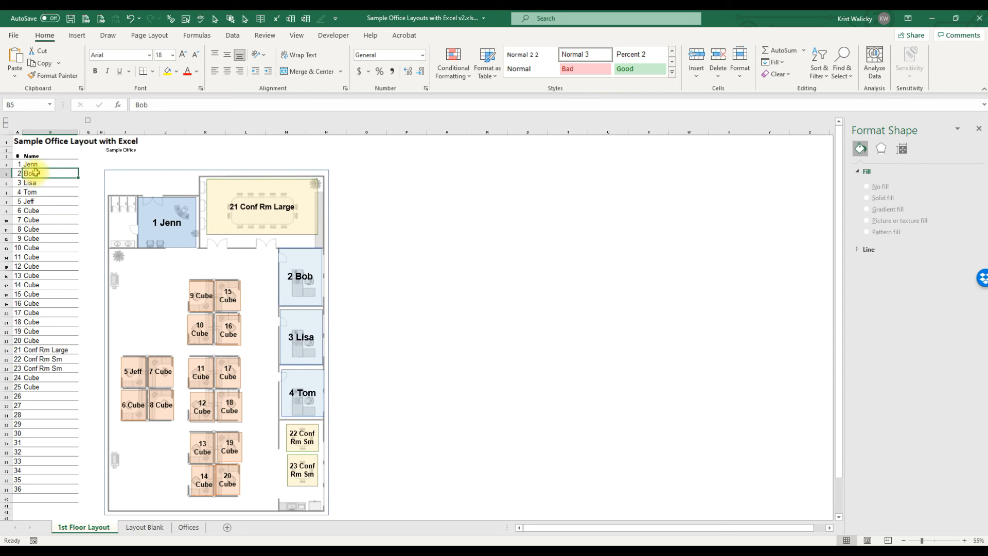
{"action": "key", "text": "shift+Down"}
{"action": "key", "text": "shift+Down"}
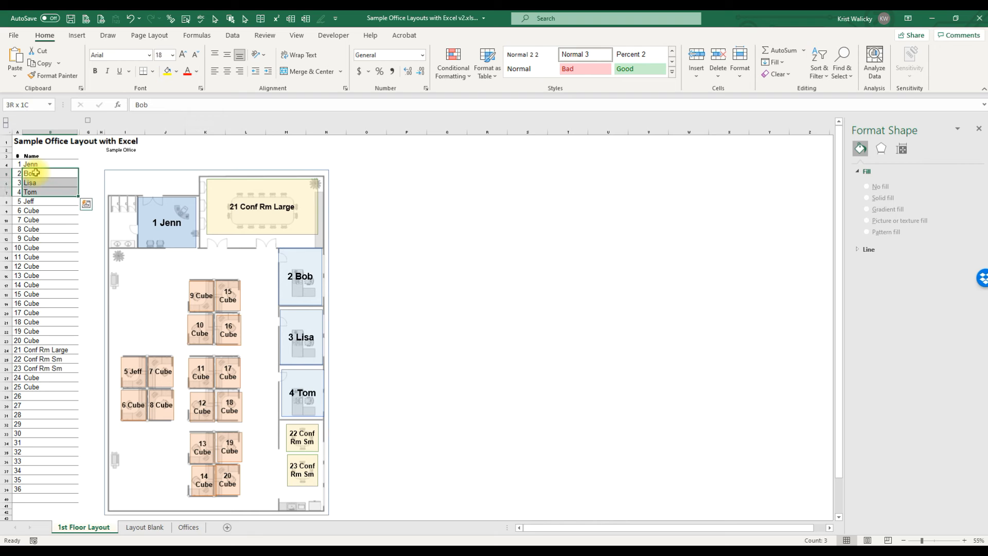
{"action": "key", "text": "ctrl+c"}
{"action": "key", "text": "Down"}
{"action": "key", "text": "Down"}
{"action": "key", "text": "Down"}
{"action": "key", "text": "Down"}
{"action": "key", "text": "Down"}
{"action": "key", "text": "Down"}
{"action": "key", "text": "Down"}
{"action": "key", "text": "ctrl+v"}
{"action": "key", "text": "Down"}
{"action": "key", "text": "Down"}
{"action": "key", "text": "Down"}
{"action": "key", "text": "Down"}
{"action": "key", "text": "Down"}
{"action": "key", "text": "ctrl+v"}
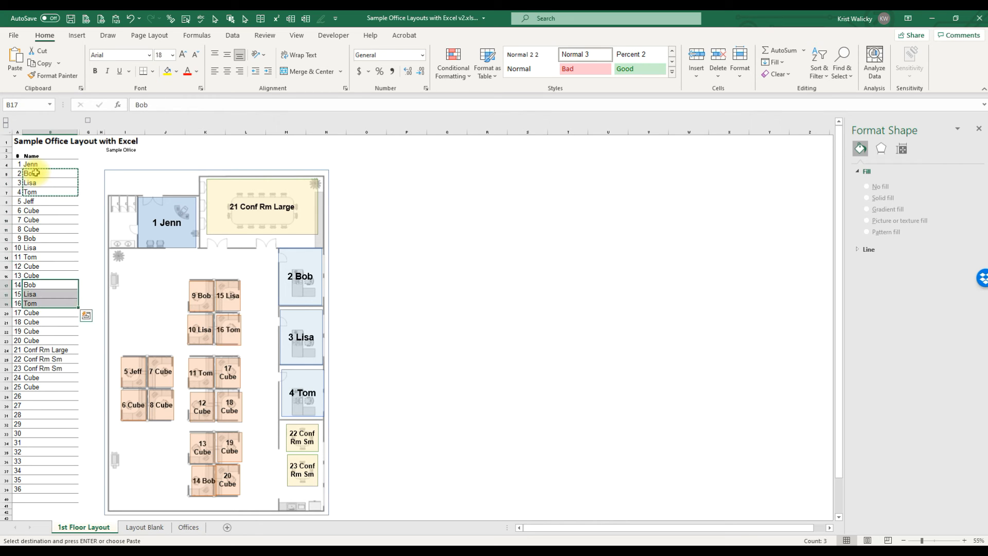
{"action": "key", "text": "Up"}
{"action": "key", "text": "Up"}
{"action": "key", "text": "Up"}
{"action": "key", "text": "Up"}
{"action": "key", "text": "Up"}
{"action": "key", "text": "Up"}
{"action": "key", "text": "Up"}
{"action": "key", "text": "Up"}
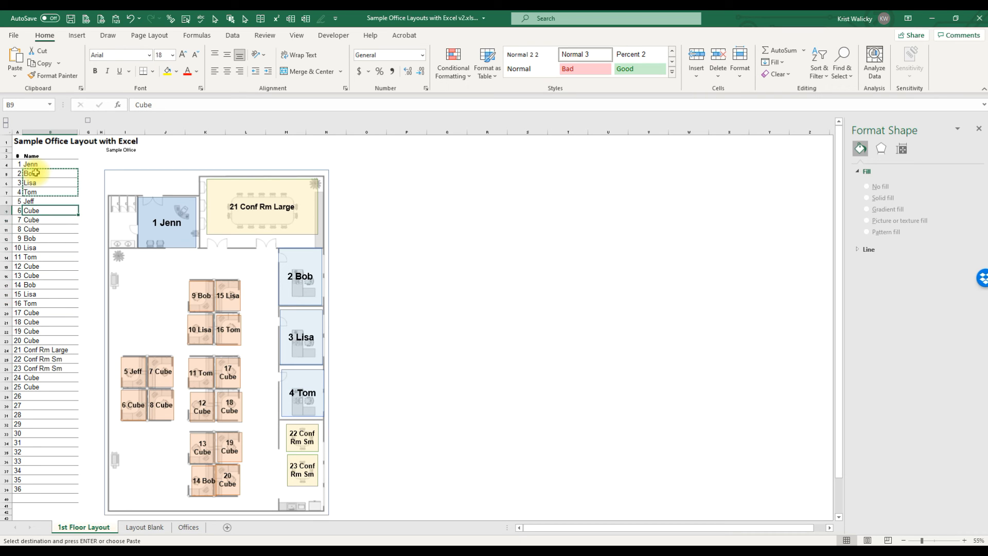
{"action": "key", "text": "Escape"}
{"action": "key", "text": "Up"}
{"action": "key", "text": "Up"}
{"action": "key", "text": "Up"}
{"action": "key", "text": "Up"}
{"action": "key", "text": "Up"}
{"action": "key", "text": "Down"}
{"action": "key", "text": "Down"}
{"action": "key", "text": "Down"}
{"action": "key", "text": "Down"}
{"action": "key", "text": "Down"}
{"action": "key", "text": "Down"}
{"action": "key", "text": "Down"}
{"action": "key", "text": "Down"}
{"action": "key", "text": "Down"}
{"action": "key", "text": "Down"}
{"action": "key", "text": "Down"}
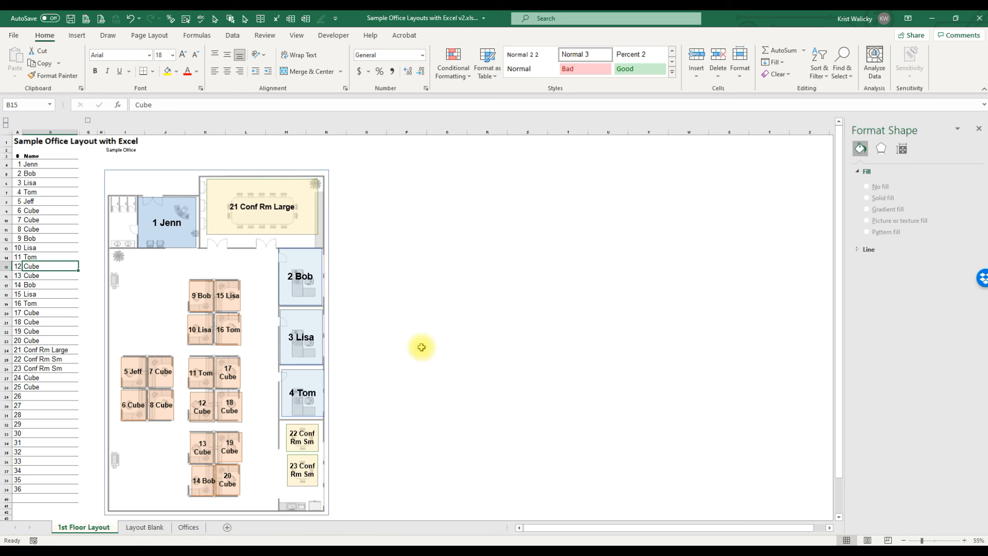
{"action": "left_click", "coordinate": [421, 284]}
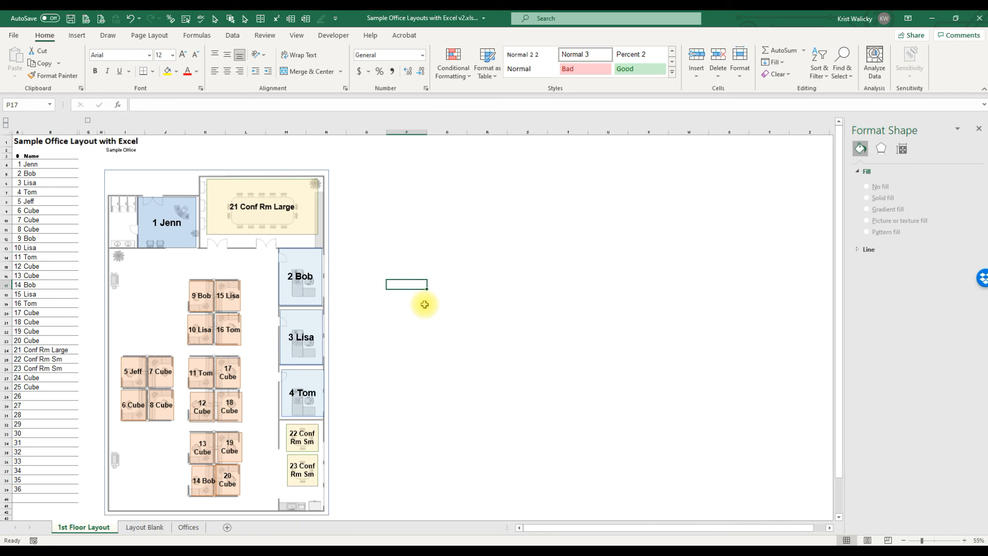
Step: Search the whole workbook for Bob with Find, stepping through each match
{"action": "key", "text": "ctrl+f"}
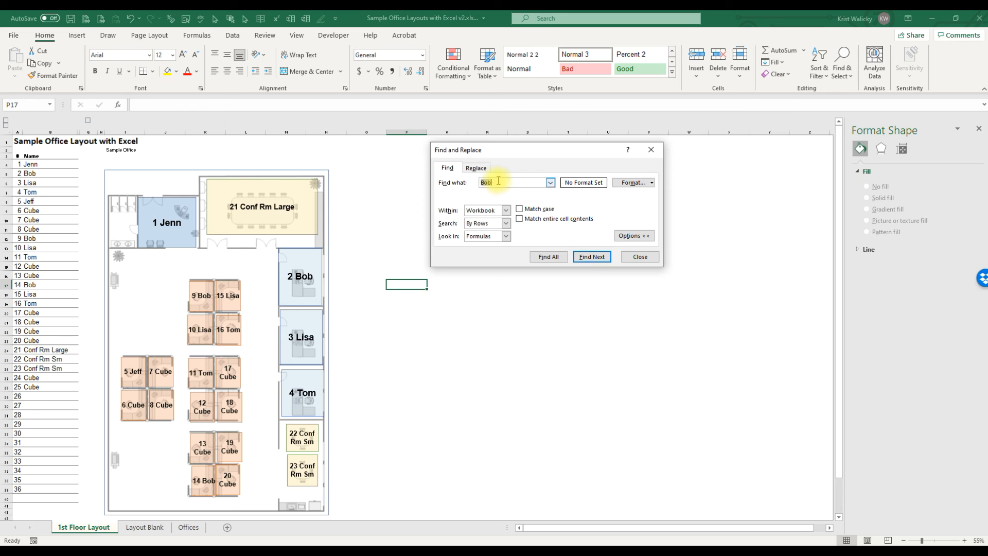
{"action": "left_click", "coordinate": [506, 210]}
{"action": "left_click", "coordinate": [486, 227]}
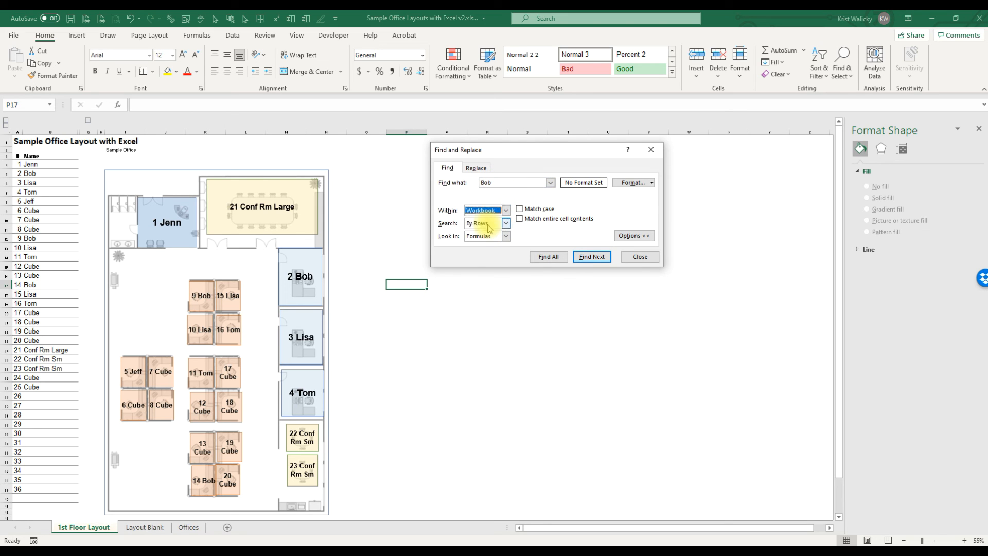
{"action": "left_click", "coordinate": [502, 183]}
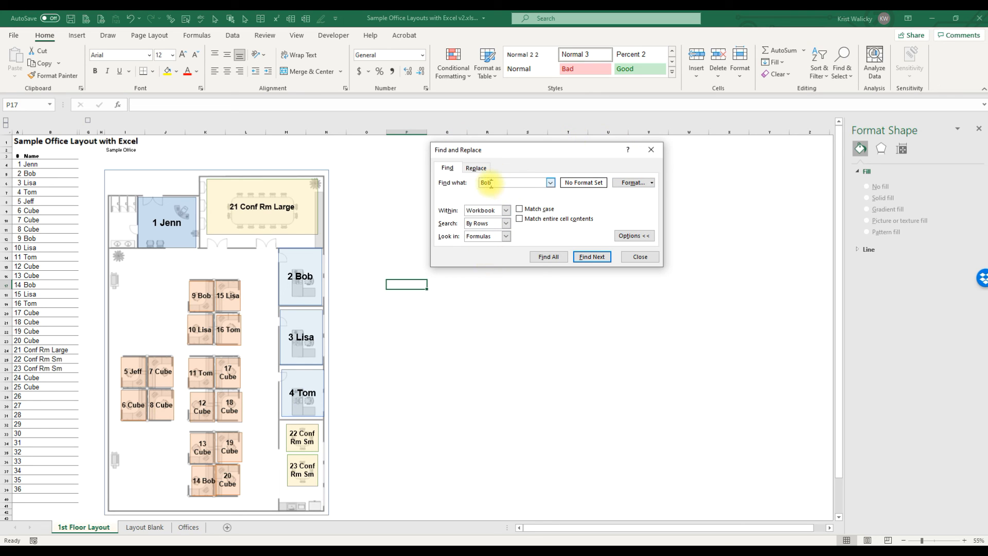
{"action": "left_click", "coordinate": [591, 257]}
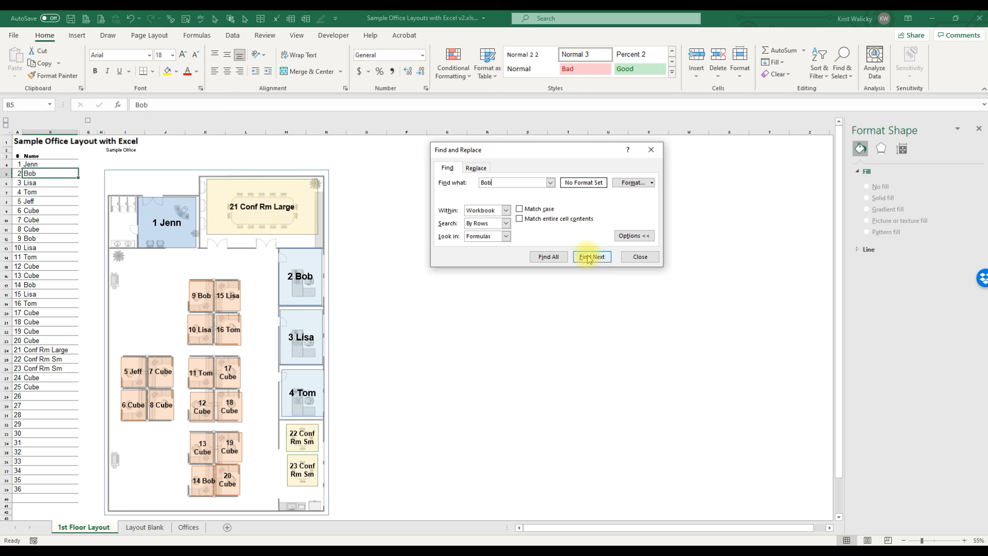
{"action": "left_click", "coordinate": [590, 257]}
{"action": "left_click", "coordinate": [590, 257]}
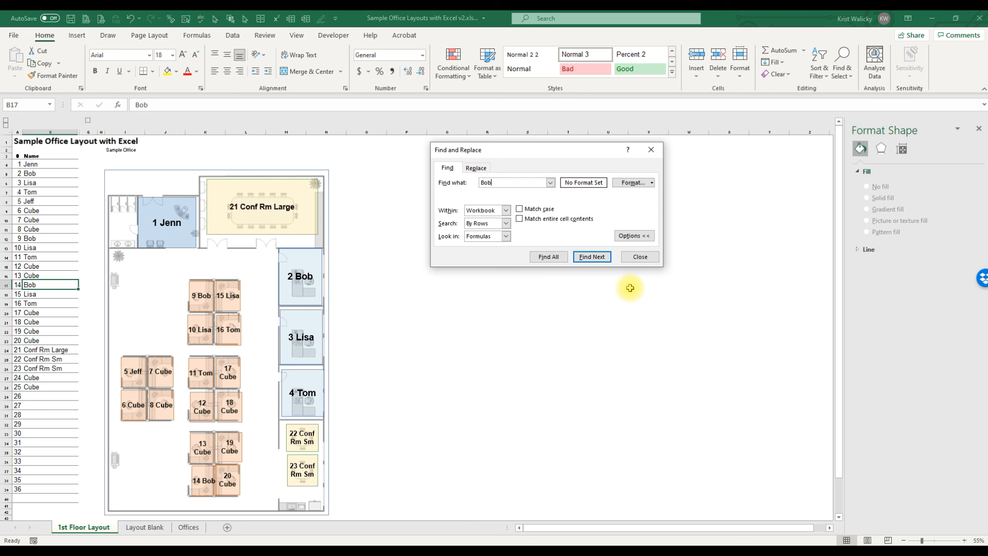
{"action": "left_click", "coordinate": [643, 260]}
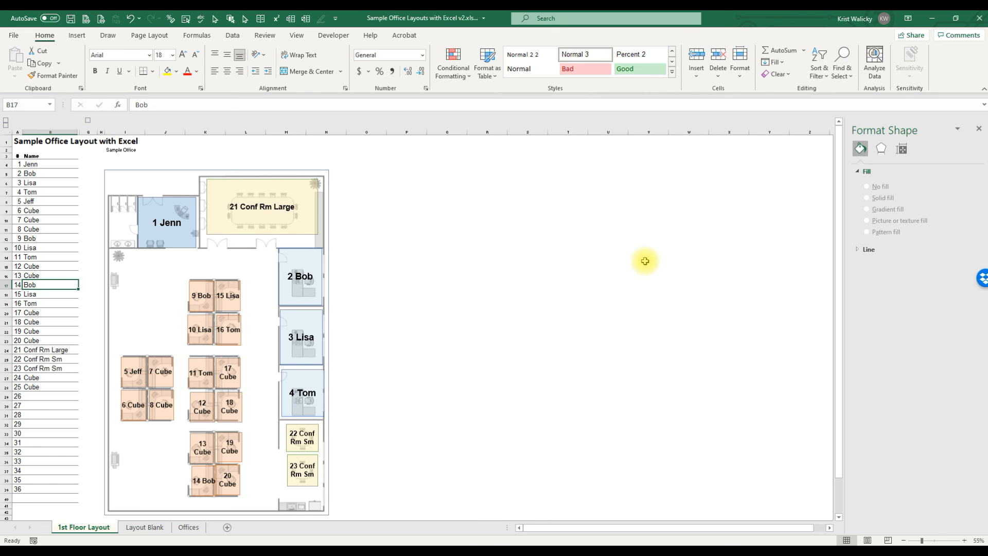